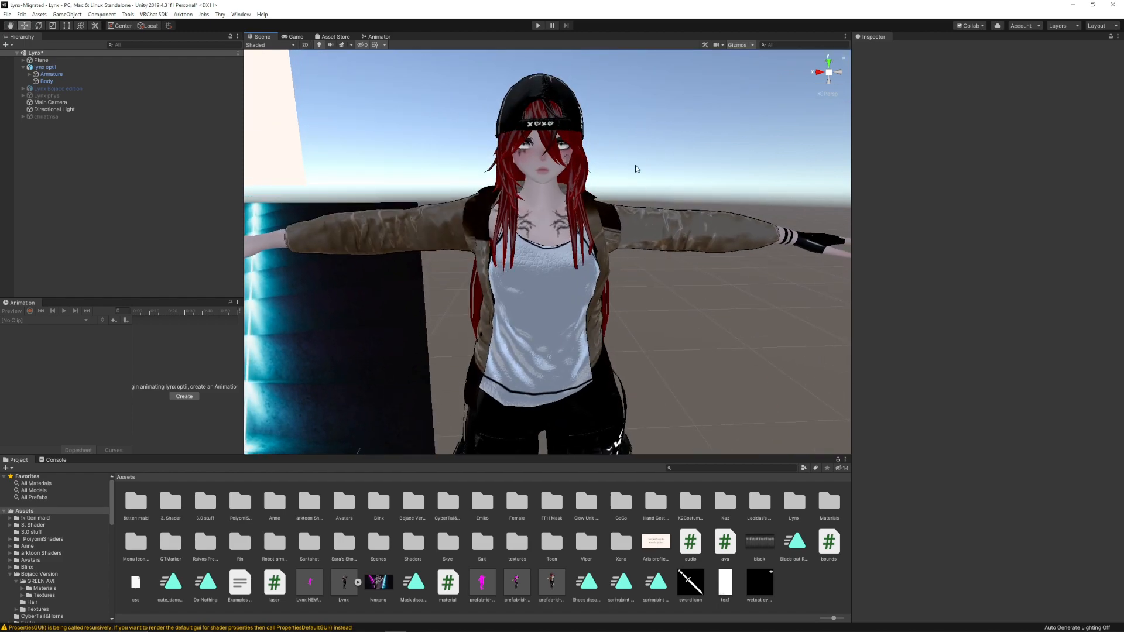
# Select the Body mesh of the lynx optii avatar to display its materials
pyautogui.moveTo(614, 283); pyautogui.dragTo(596, 280, button='middle')
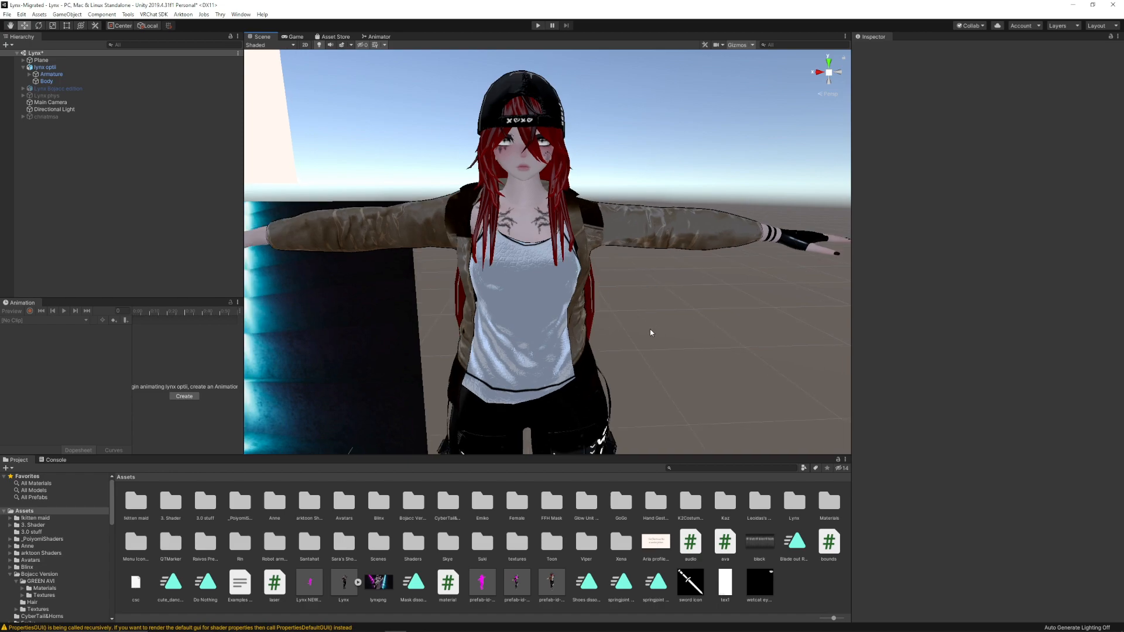
pyautogui.click(538, 223)
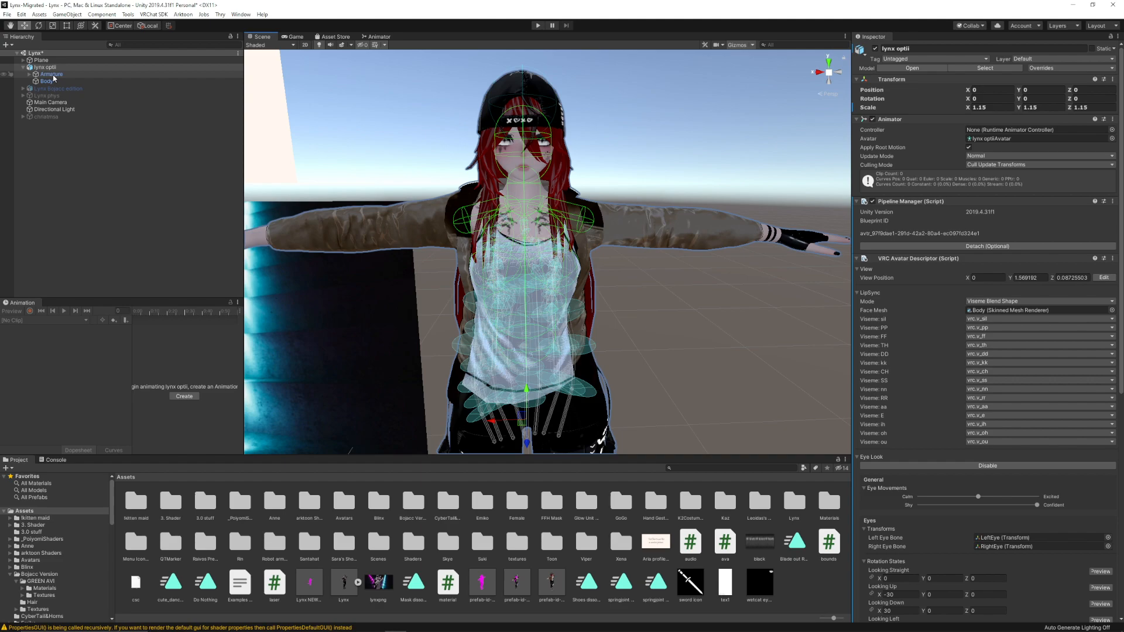
pyautogui.click(53, 74)
pyautogui.click(51, 82)
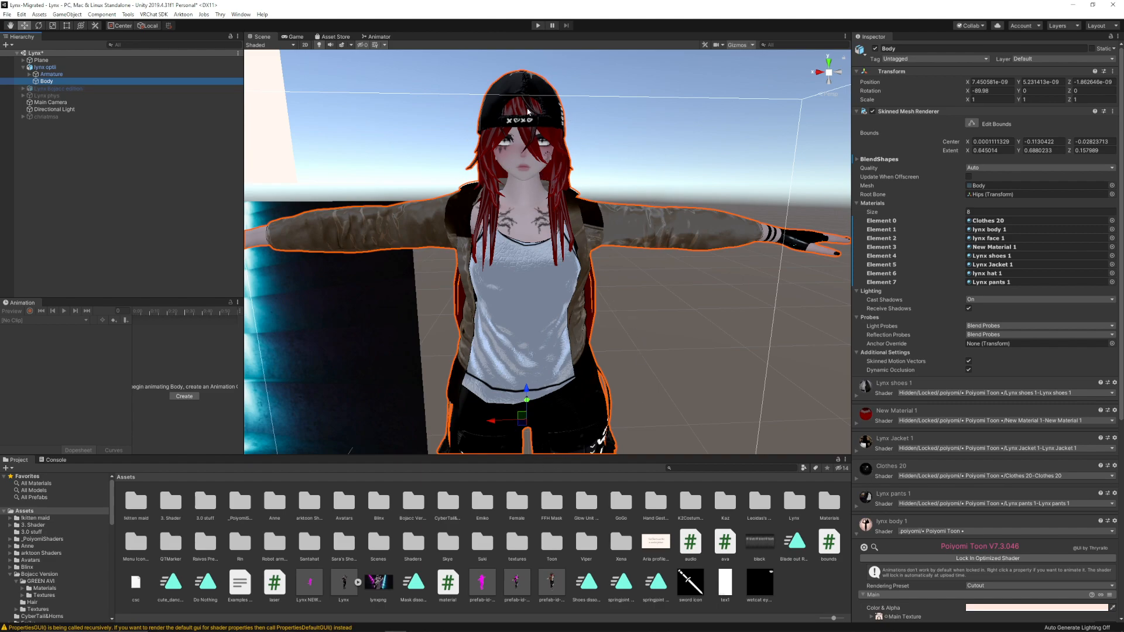
pyautogui.doubleClick(47, 81)
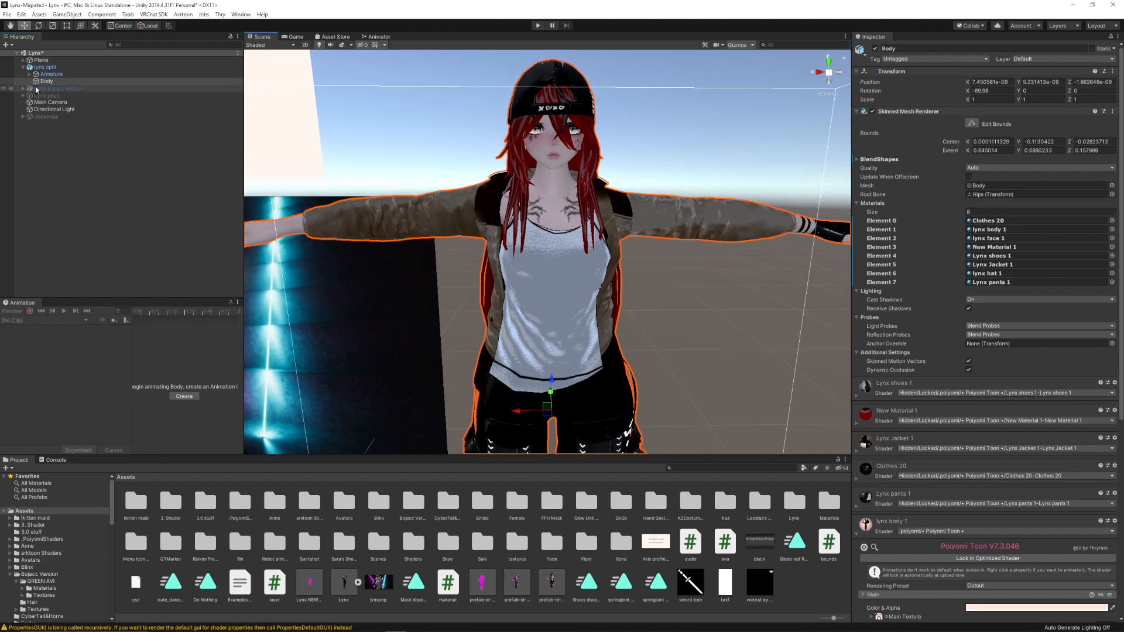
pyautogui.click(52, 84)
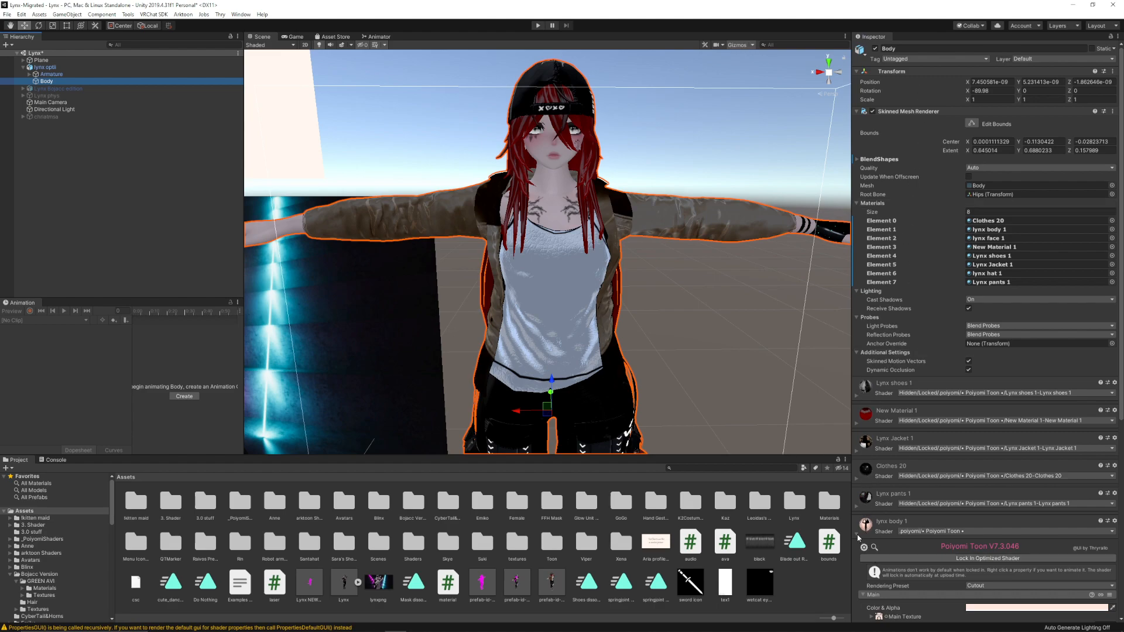
# Locate the lynx body 1 material of the Body mesh in the project files and select it
pyautogui.click(859, 535)
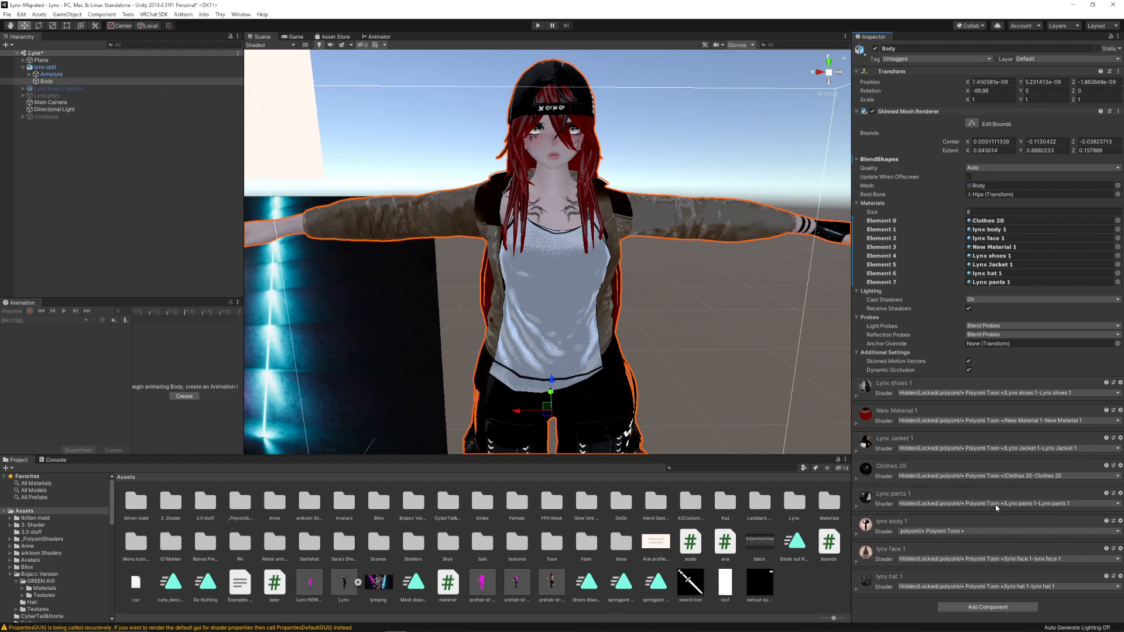
pyautogui.click(865, 529)
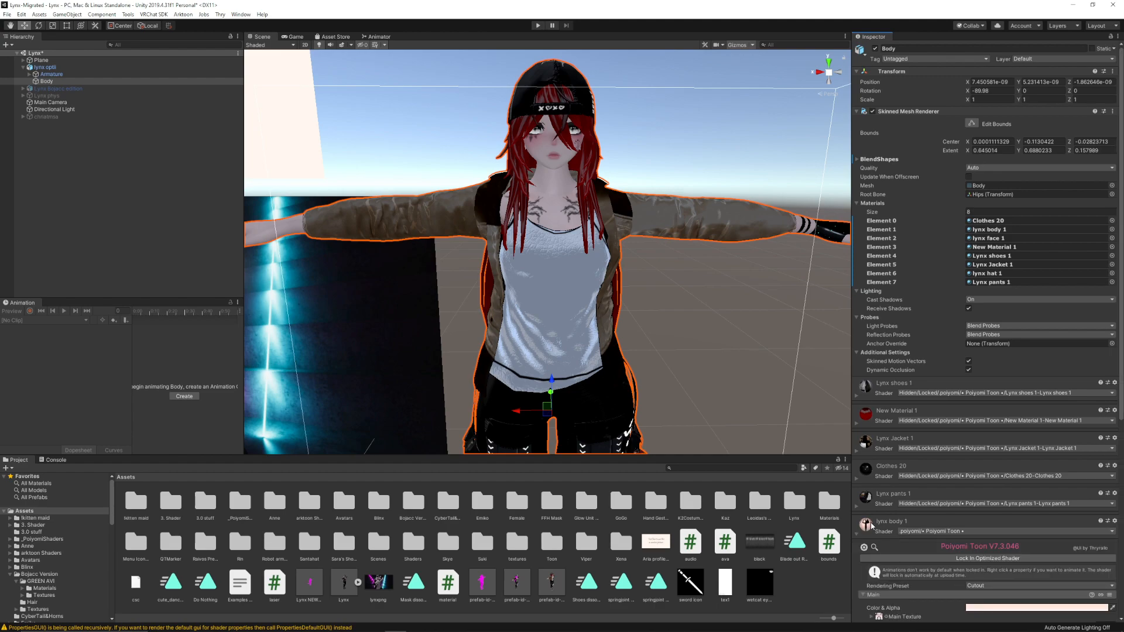
pyautogui.scroll(-8, 873, 526)
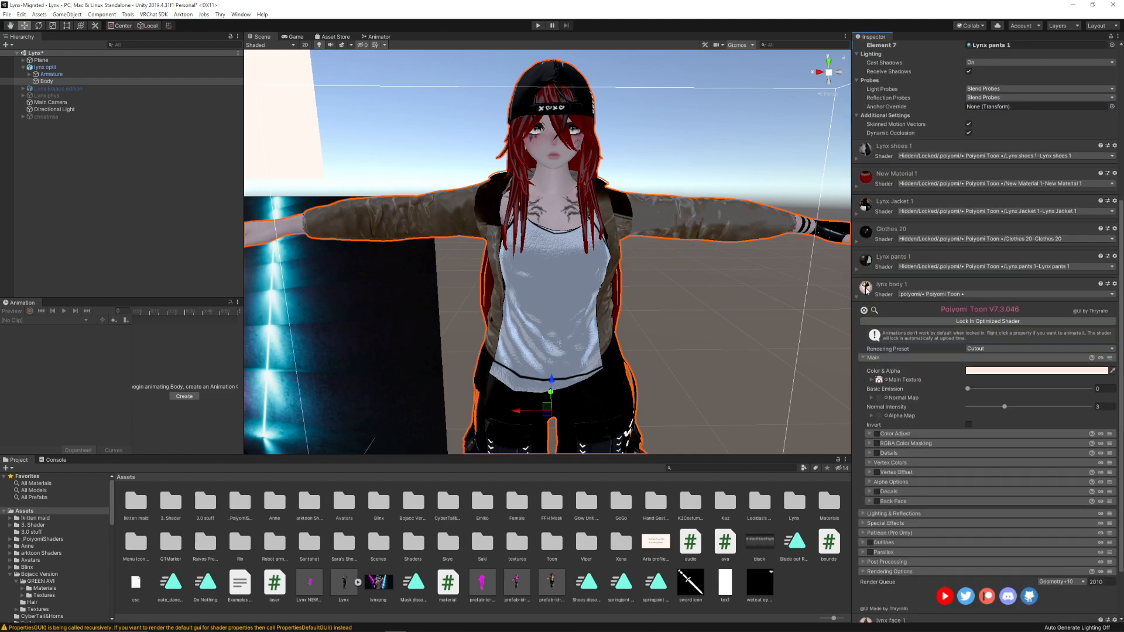
pyautogui.rightClick(866, 290)
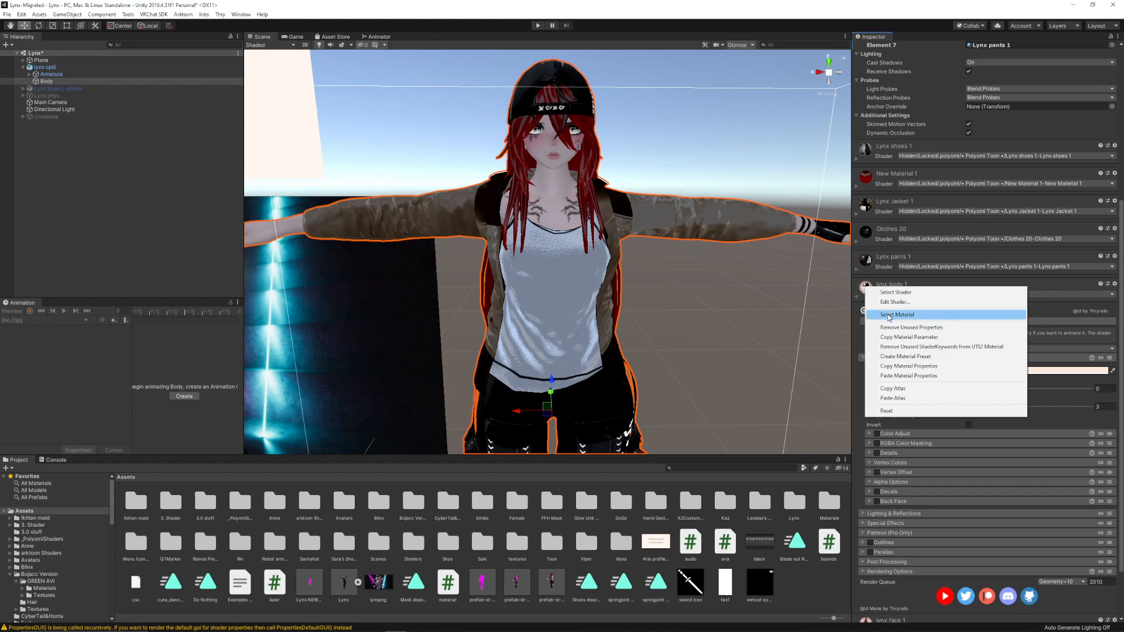
pyautogui.click(896, 315)
pyautogui.click(205, 504)
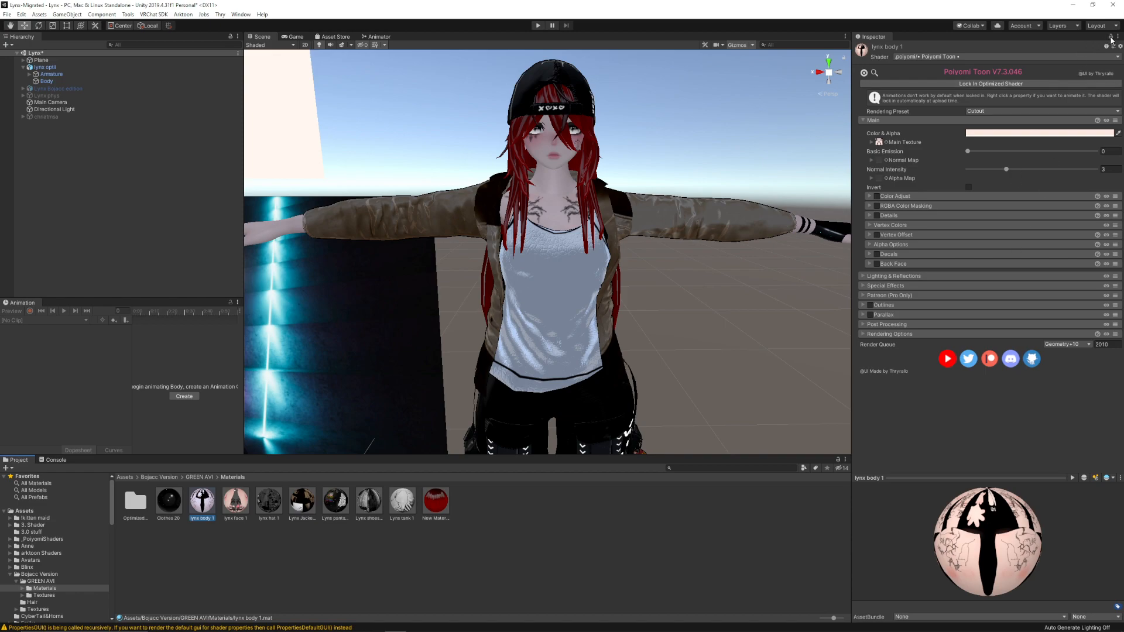
# Lock the Inspector on the lynx body 1 material, testing the lock by selecting other materials
pyautogui.click(1113, 37)
pyautogui.click(300, 501)
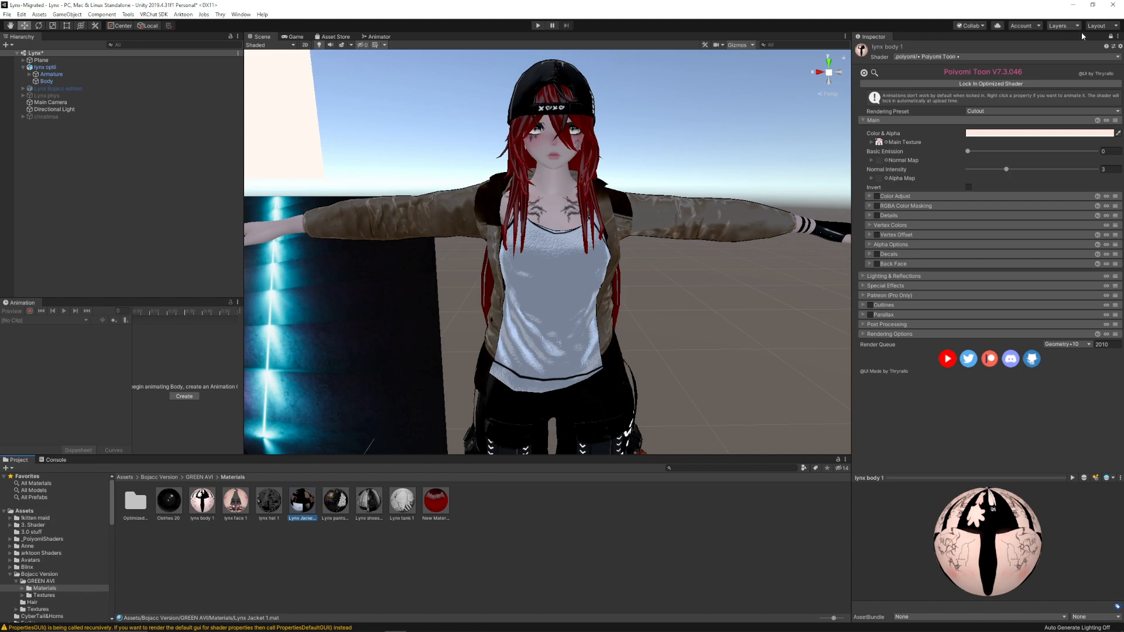
pyautogui.click(1111, 37)
pyautogui.click(347, 501)
pyautogui.click(436, 502)
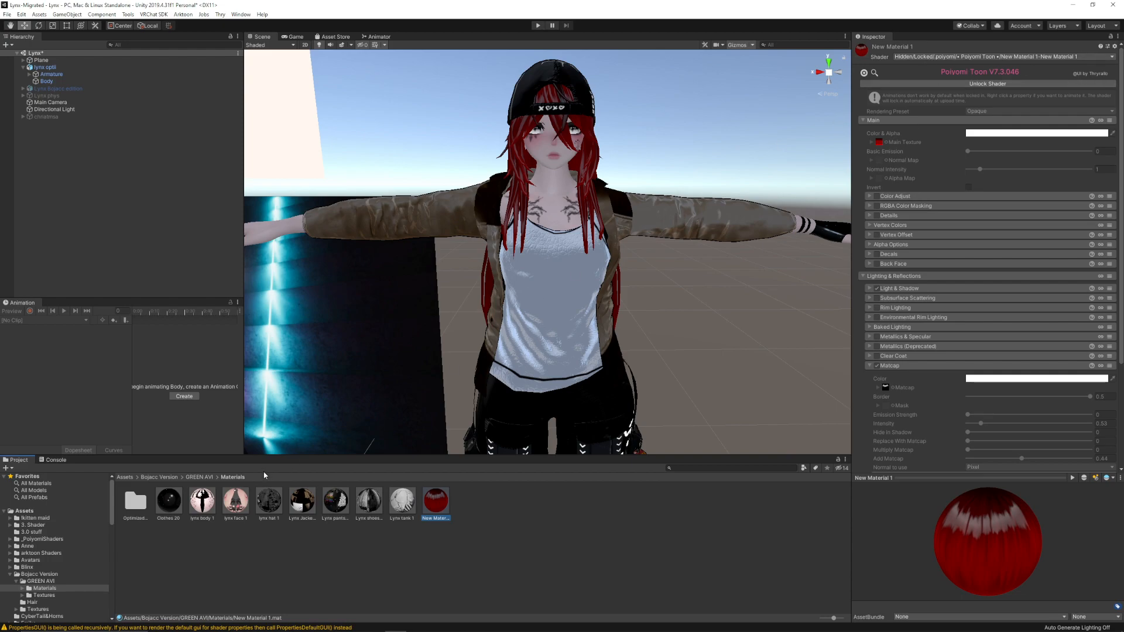
pyautogui.click(201, 503)
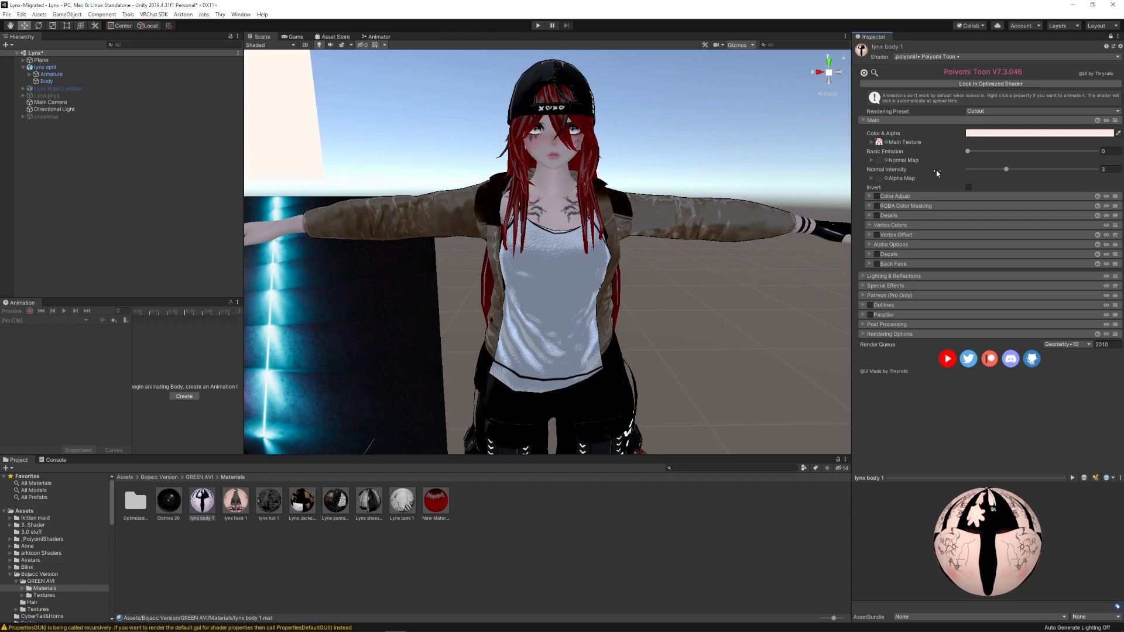
# Locate the main texture of the lynx body 1 material in the project files and duplicate it
pyautogui.click(872, 143)
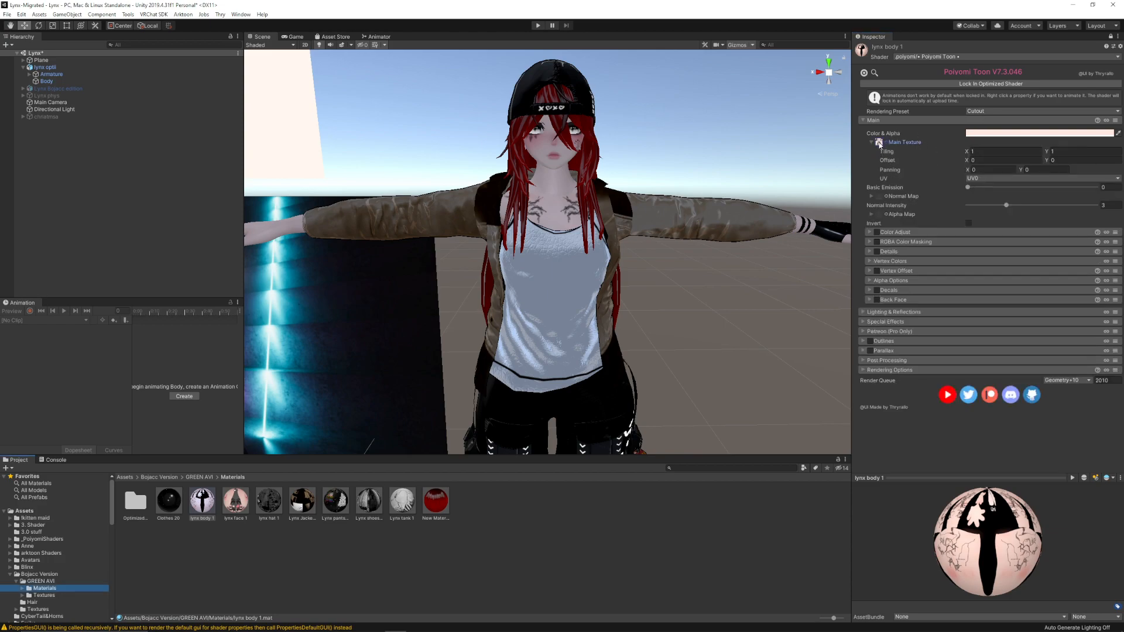
pyautogui.click(879, 142)
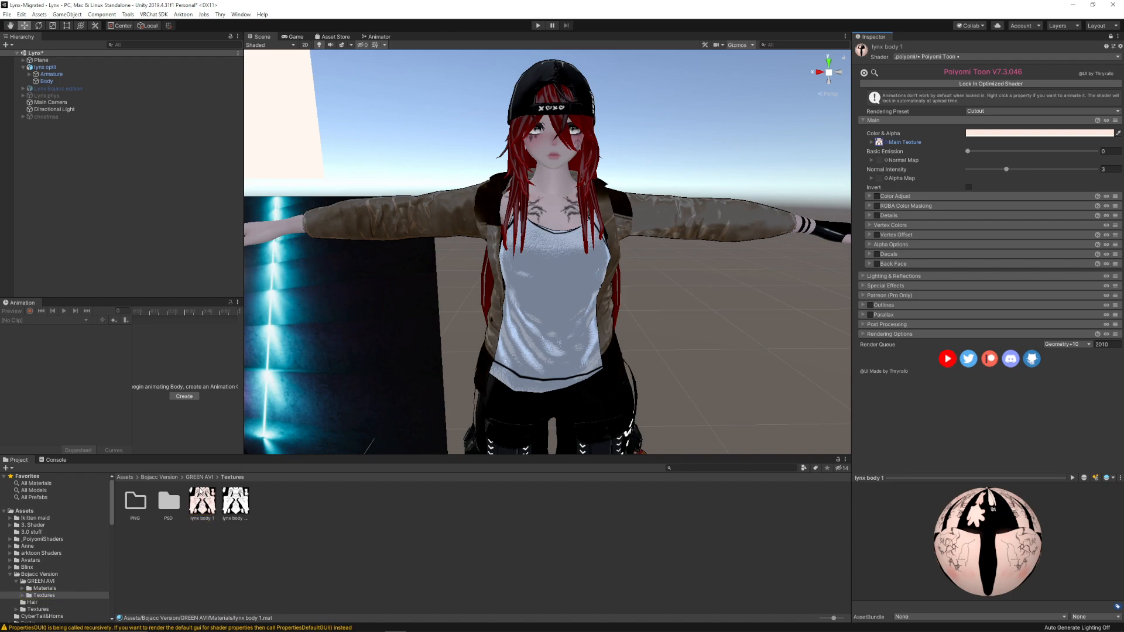
pyautogui.click(202, 504)
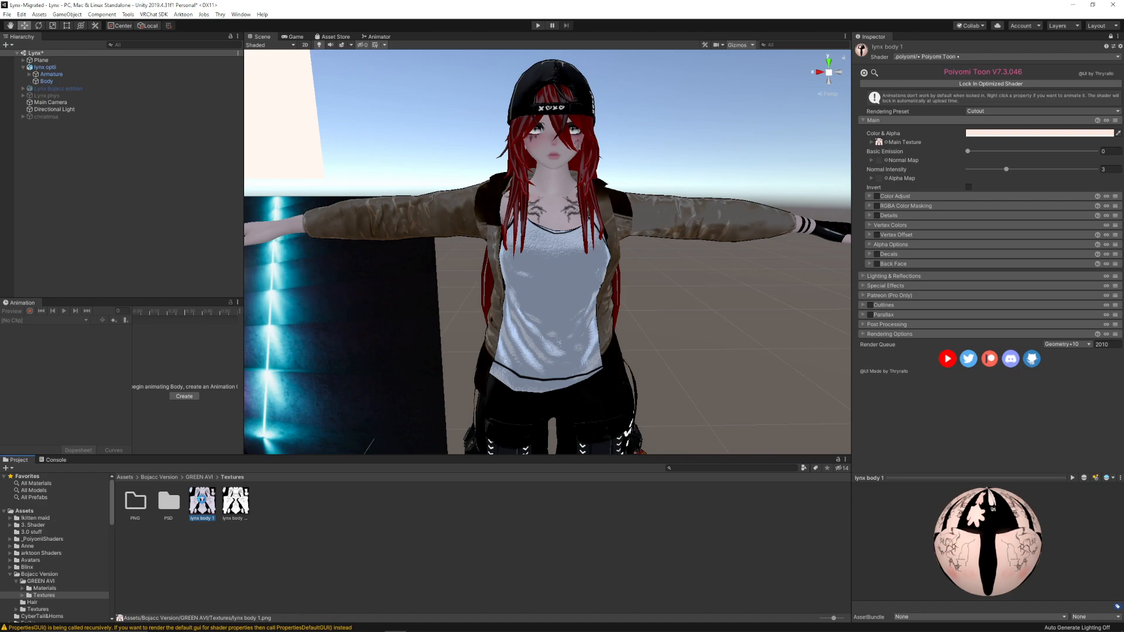
pyautogui.hotkey('ctrl', 'd')
pyautogui.click(235, 502)
# Rename the duplicated body texture as "lynx body w bojacc tattoo"
pyautogui.rightClick(237, 519)
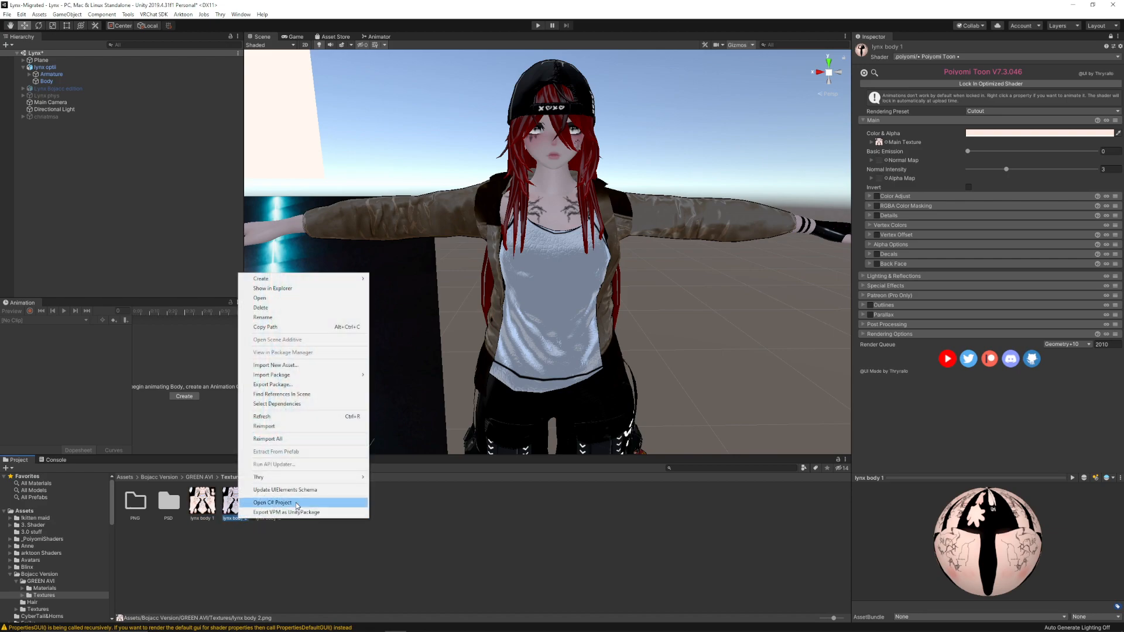
pyautogui.click(263, 317)
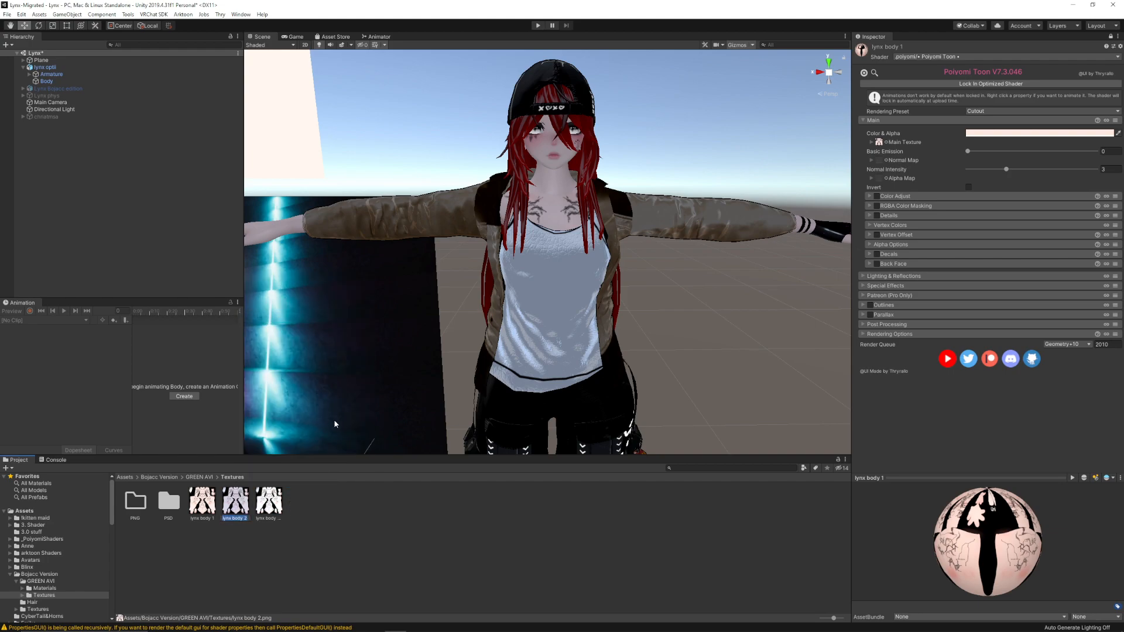
pyautogui.click(245, 519)
pyautogui.write('w bojacc ta')
pyautogui.write('ts')
pyautogui.press('Return')
pyautogui.click(277, 507)
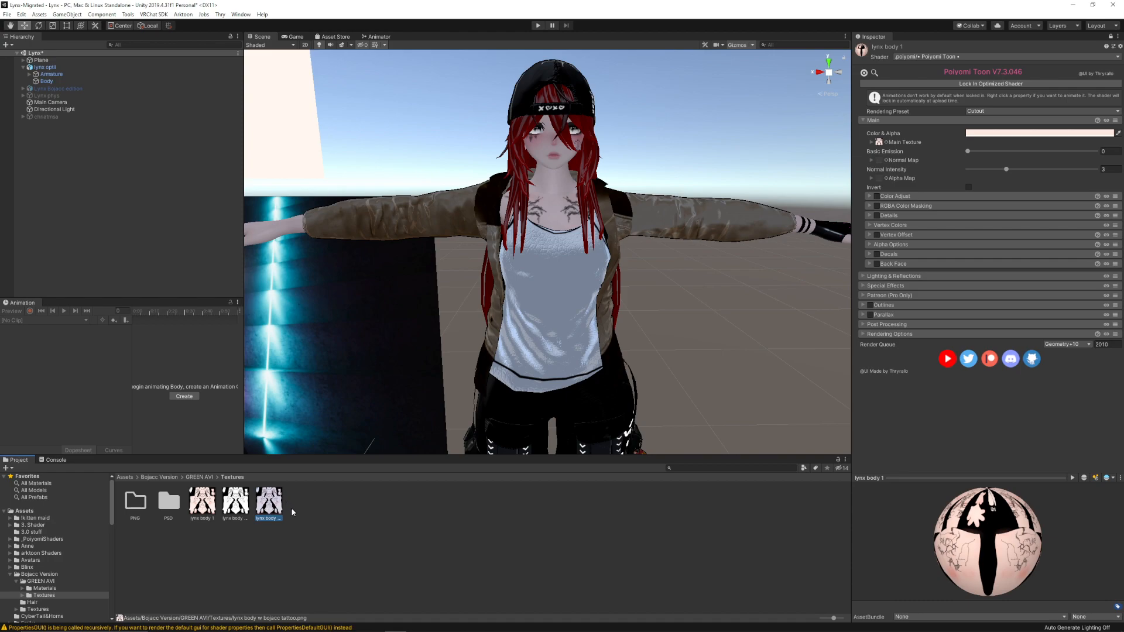
# Show the file of the renamed body texture in File Explorer
pyautogui.rightClick(275, 501)
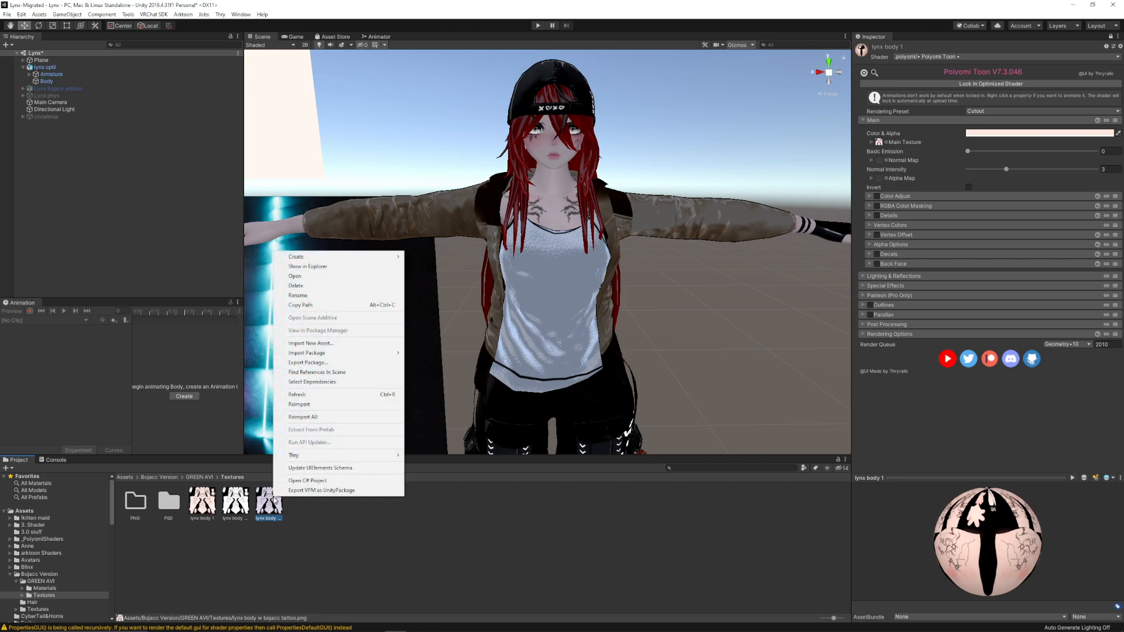
pyautogui.click(305, 268)
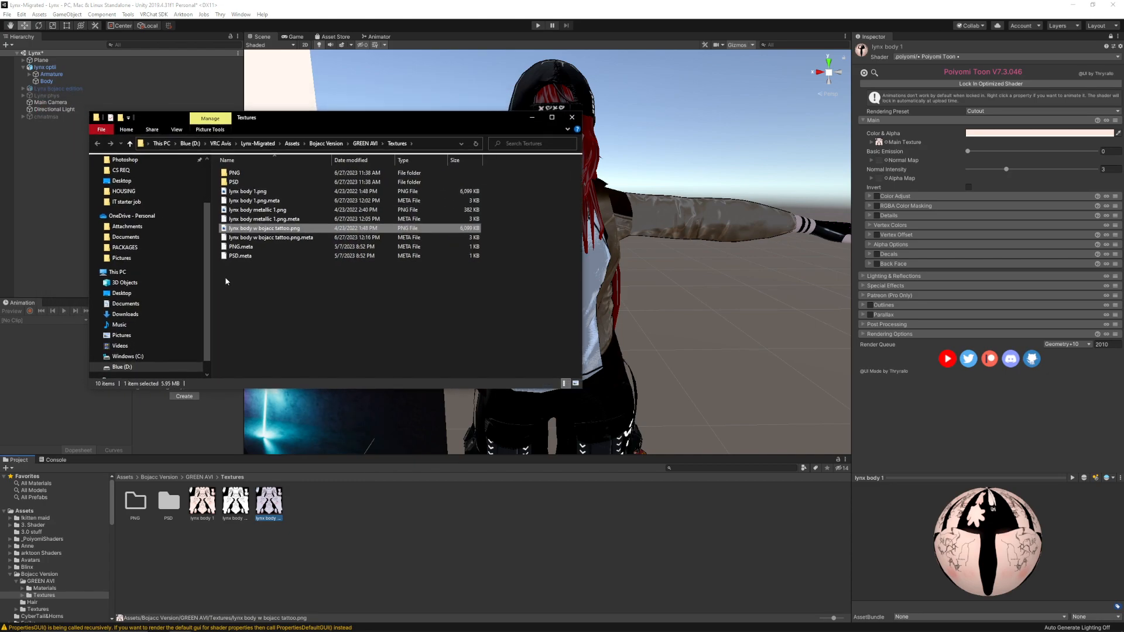
pyautogui.click(270, 274)
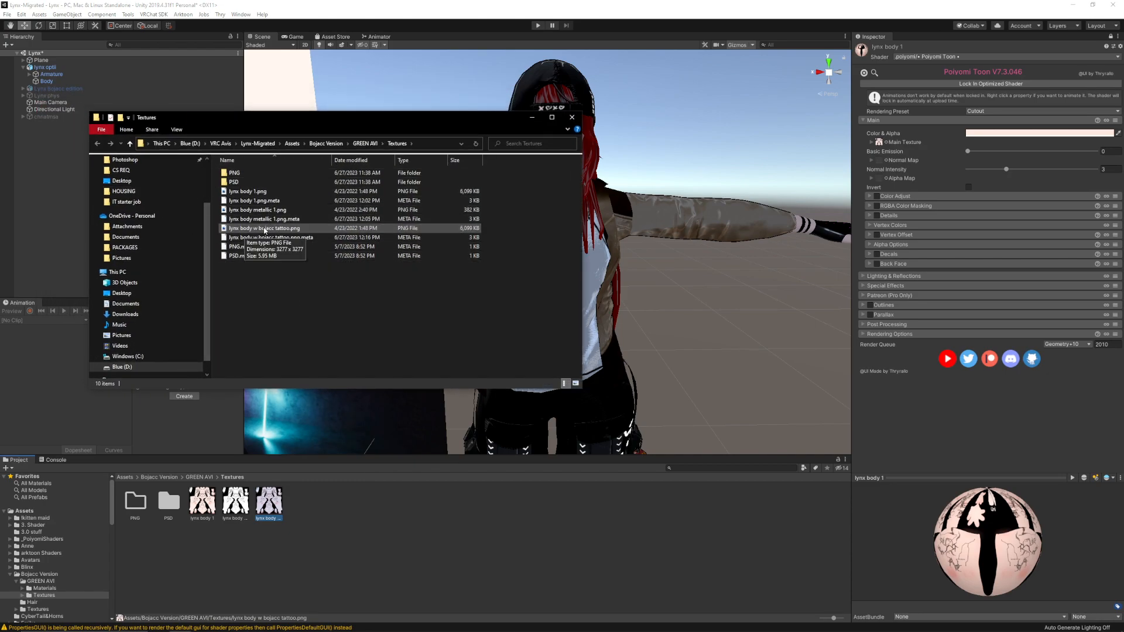
pyautogui.rightClick(264, 229)
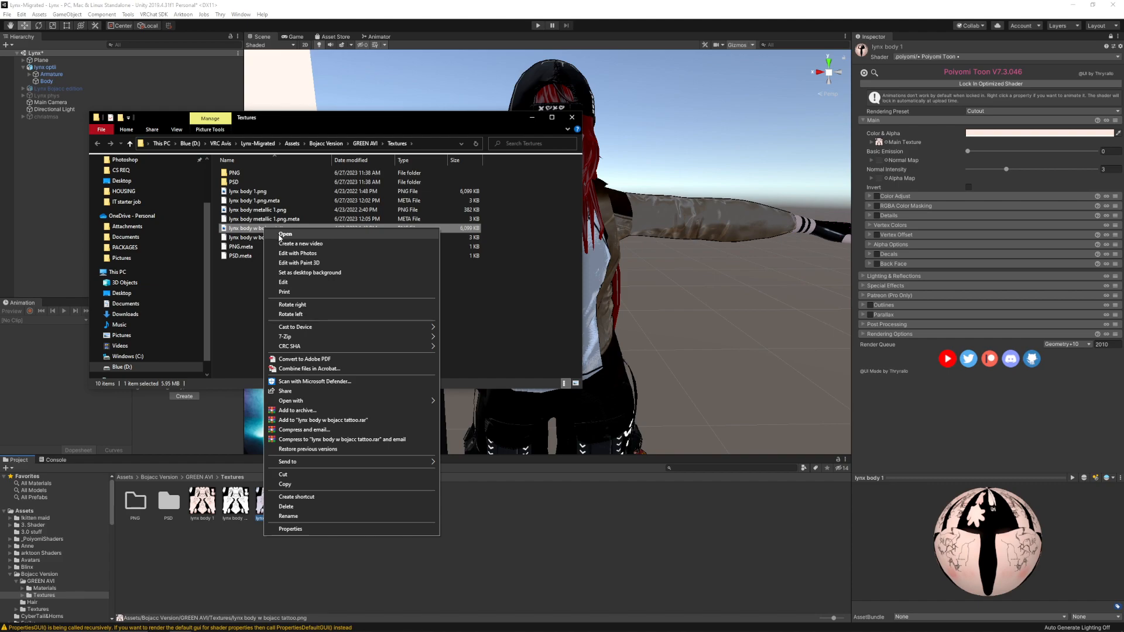
pyautogui.moveTo(305, 404)
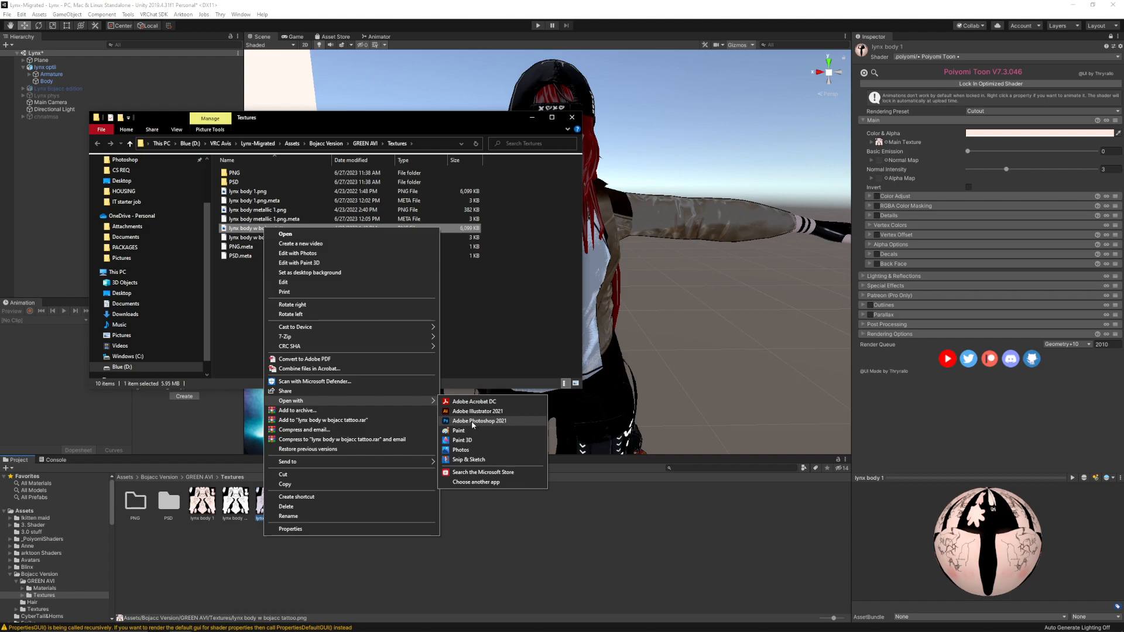
pyautogui.click(476, 482)
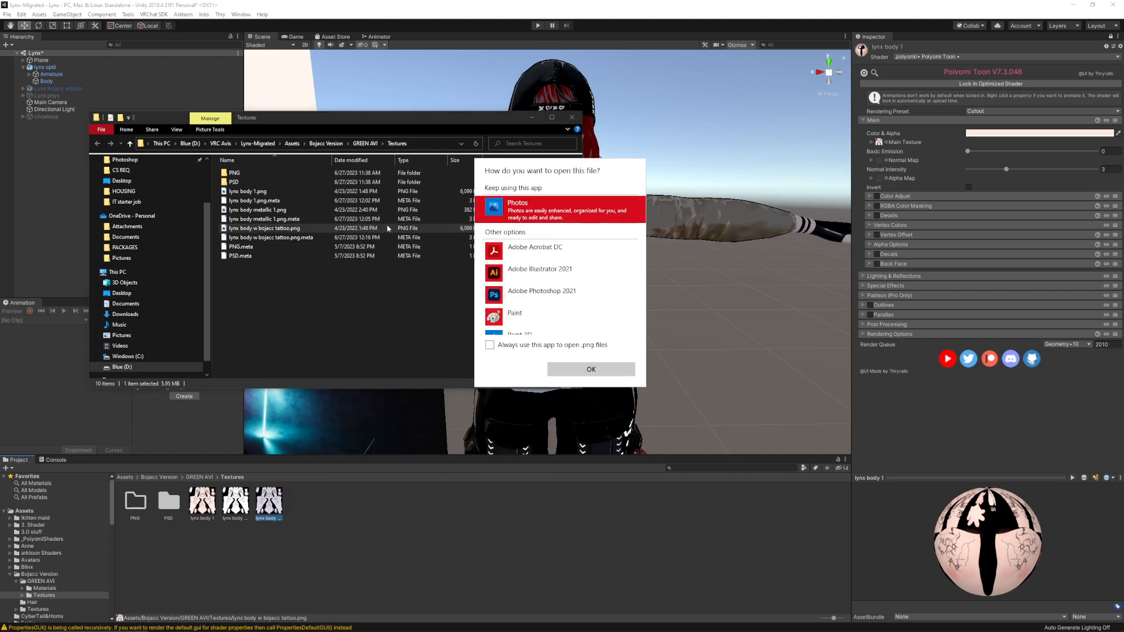
pyautogui.scroll(-3, 567, 287)
pyautogui.scroll(3, 565, 284)
pyautogui.scroll(-3, 494, 300)
pyautogui.scroll(2, 503, 317)
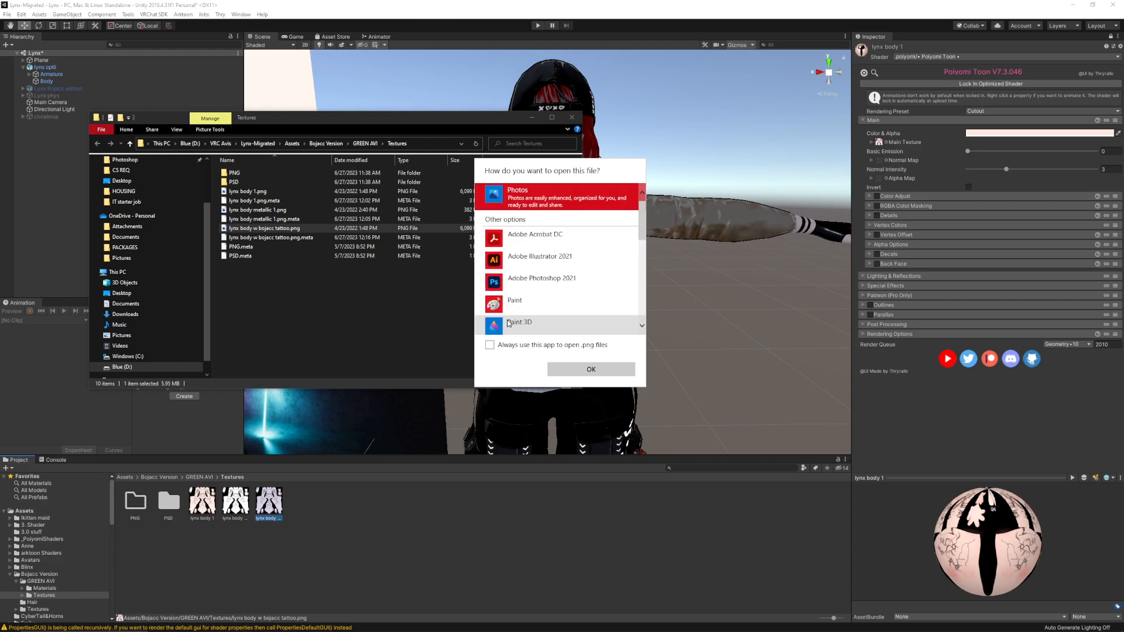
pyautogui.scroll(-3, 527, 282)
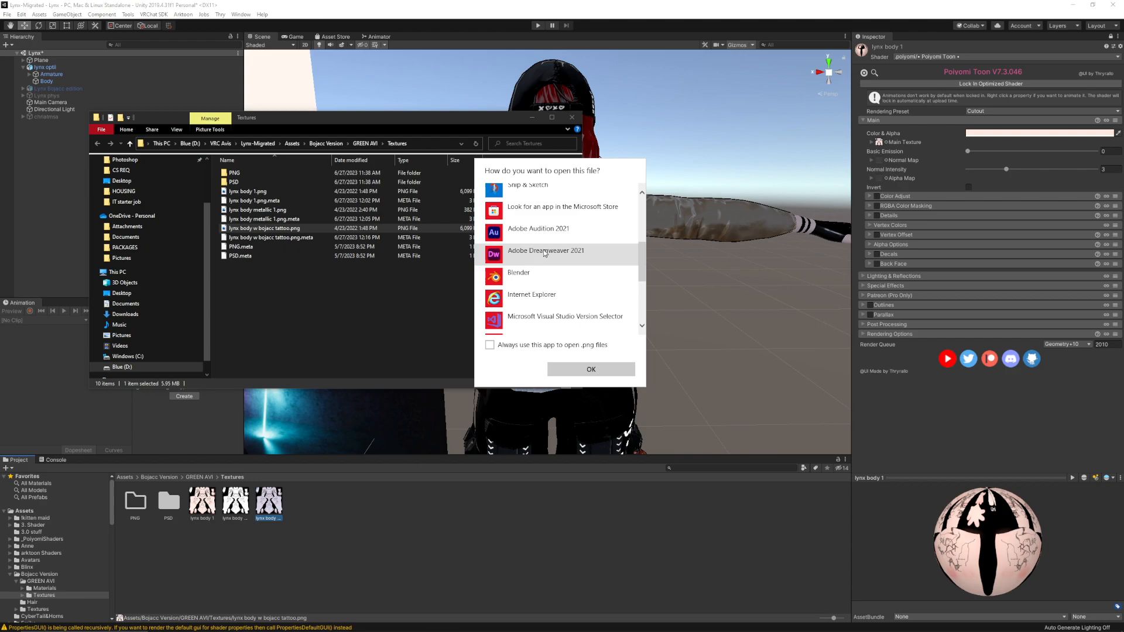
pyautogui.scroll(-3, 543, 282)
pyautogui.scroll(5, 542, 264)
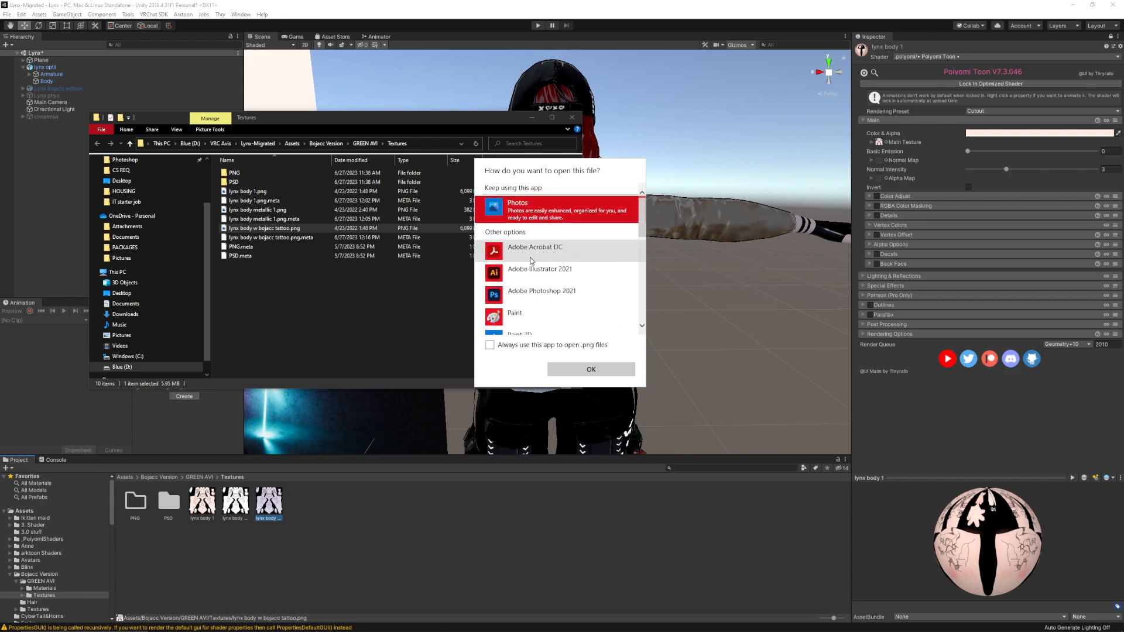
# Open lynx body w bojacc tattoo.png in Adobe Photoshop 2021
pyautogui.rightClick(256, 229)
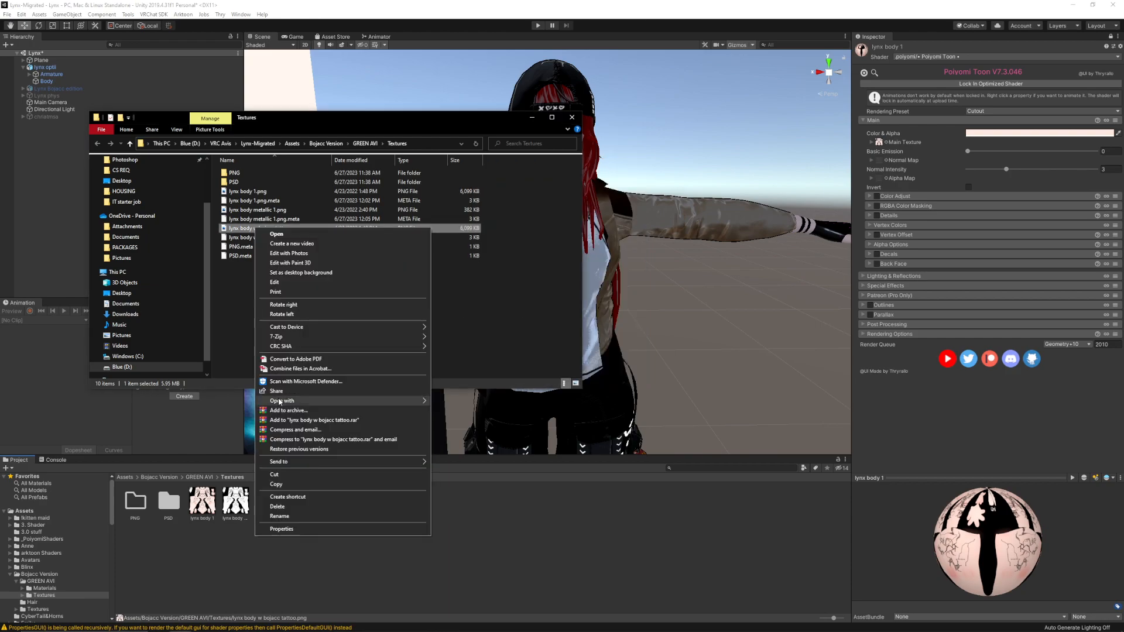
pyautogui.click(474, 423)
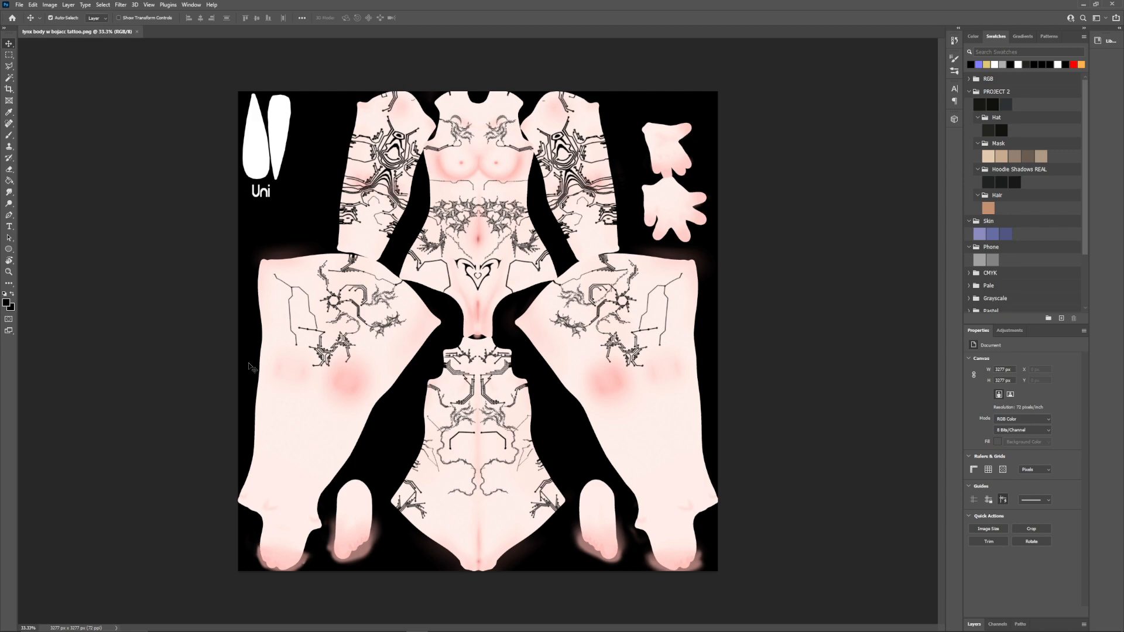
# Arrange Photoshop and Unity side by side and examine where the texture's tattoos sit on the avatar's chest
pyautogui.moveTo(345, 5); pyautogui.dragTo(515, 181)
pyautogui.moveTo(467, 7); pyautogui.dragTo(1123, 78)
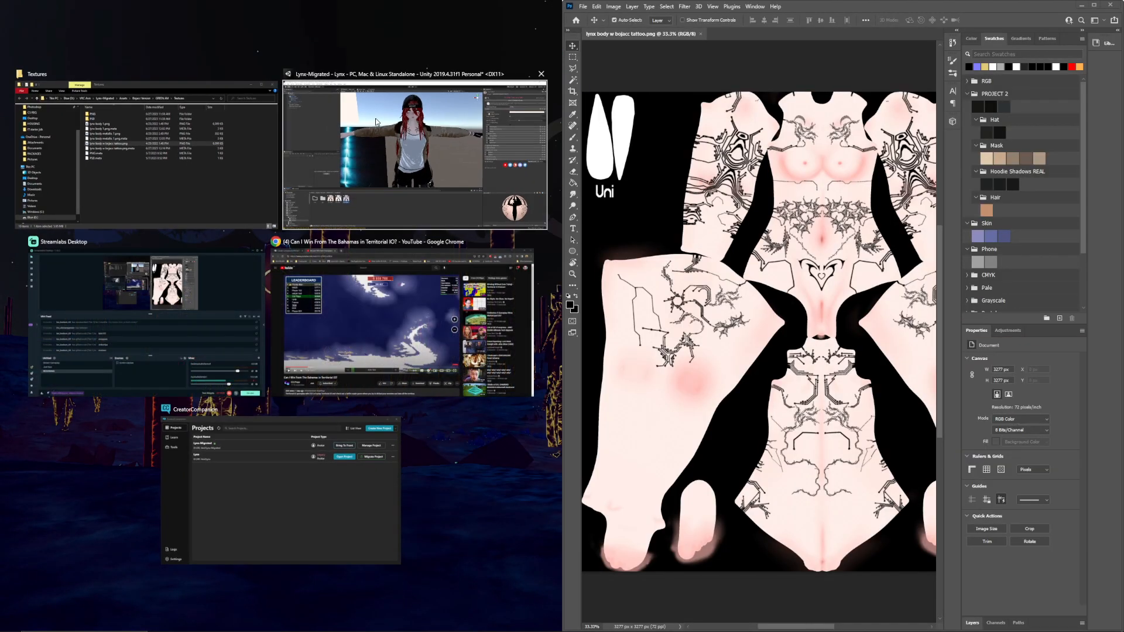
pyautogui.click(376, 122)
pyautogui.scroll(3, 215, 187)
pyautogui.scroll(-3, 229, 190)
pyautogui.moveTo(273, 156); pyautogui.dragTo(310, 216, button='right')
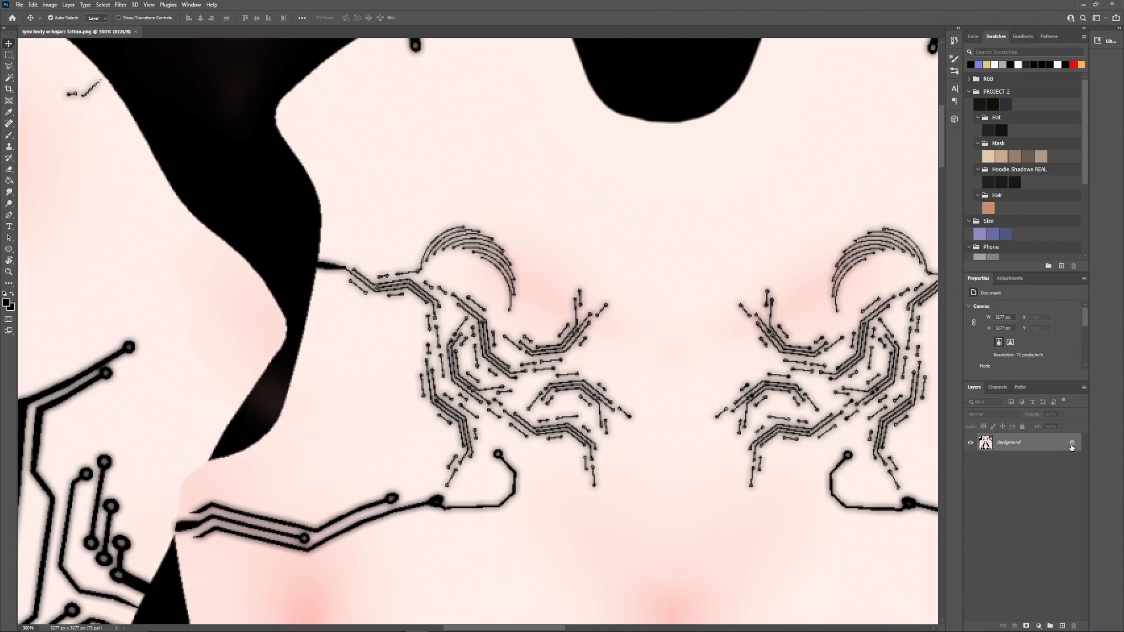
# Unlock the background layer and use an enlarged Clone Stamp to start covering the arc-shaped tattoo on the torso's left half with clean skin
pyautogui.click(1073, 445)
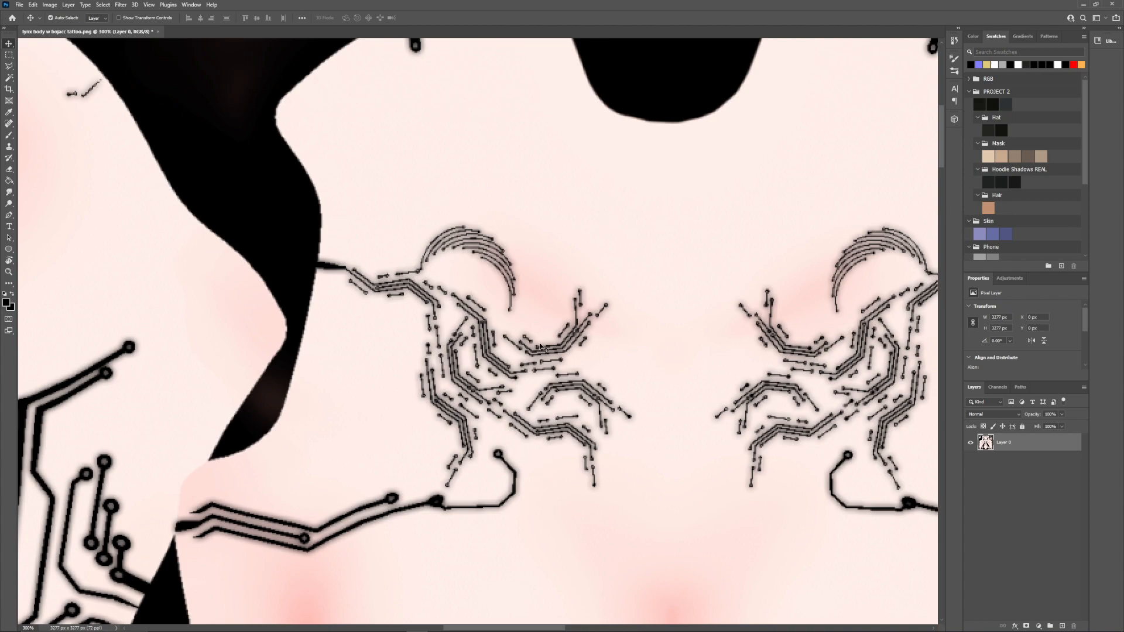
pyautogui.click(9, 147)
pyautogui.press(']')
pyautogui.press(']')
pyautogui.press(']')
pyautogui.press(']')
pyautogui.click(510, 277)
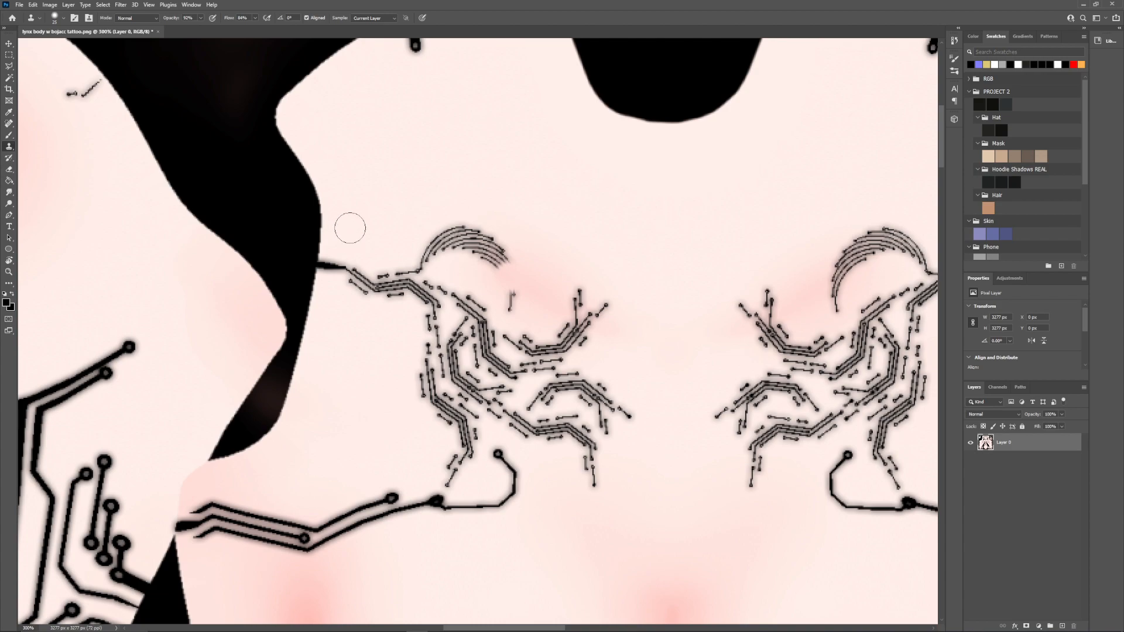
# Clone clean skin over the tattoo line at the left armhole edge and the hooked line below the chest tattoo
pyautogui.click(329, 269)
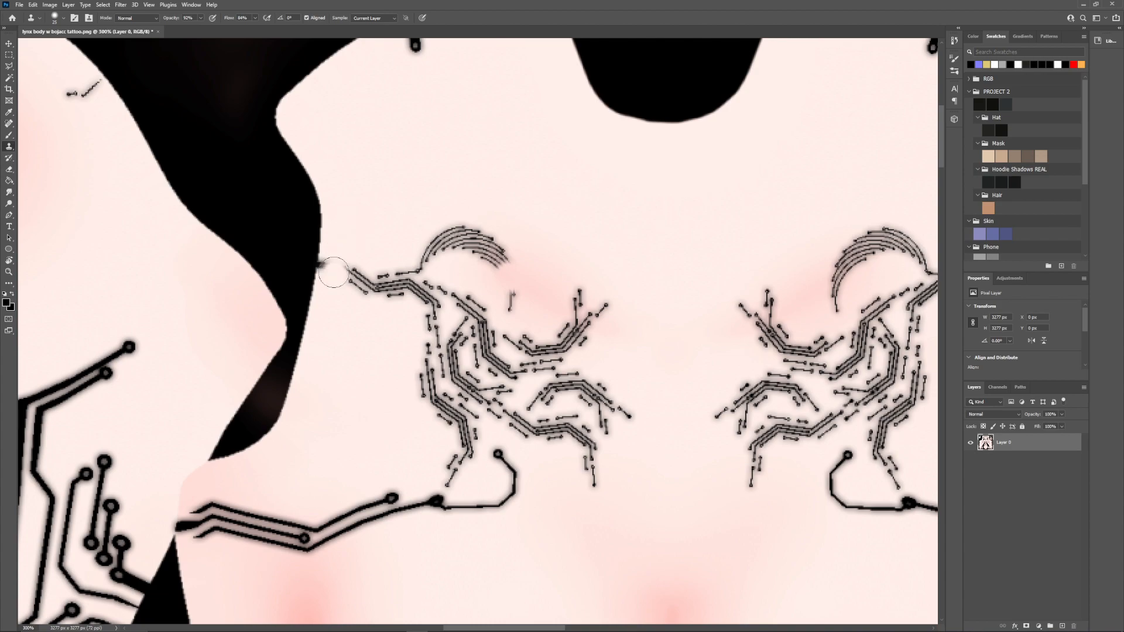
pyautogui.hotkey('ctrl', 'z')
pyautogui.click(332, 263)
pyautogui.moveTo(398, 500)
pyautogui.mouseDown()
pyautogui.moveTo(343, 514)
pyautogui.moveTo(402, 331)
pyautogui.moveTo(498, 249)
pyautogui.moveTo(515, 256)
pyautogui.moveTo(492, 263)
pyautogui.moveTo(449, 473)
pyautogui.moveTo(527, 425)
pyautogui.moveTo(474, 506)
pyautogui.mouseUp()
pyautogui.keyDown('alt'); pyautogui.click(565, 267); pyautogui.keyUp('alt')
pyautogui.click(8, 192)
pyautogui.click(8, 147)
pyautogui.keyDown('alt'); pyautogui.click(414, 257); pyautogui.keyUp('alt')
# Clone skin over the remaining circuit pattern on the torso's left half and smudge the retouched area smooth
pyautogui.scroll(-1, 545, 469)
pyautogui.keyDown('alt'); pyautogui.click(640, 449); pyautogui.keyUp('alt')
pyautogui.moveTo(593, 470)
pyautogui.mouseDown()
pyautogui.moveTo(520, 342)
pyautogui.moveTo(512, 286)
pyautogui.moveTo(587, 335)
pyautogui.moveTo(581, 306)
pyautogui.mouseUp()
pyautogui.click(9, 192)
pyautogui.moveTo(597, 309)
pyautogui.mouseDown()
pyautogui.moveTo(509, 274)
pyautogui.moveTo(470, 242)
pyautogui.mouseUp()
pyautogui.scroll(1, 489, 258)
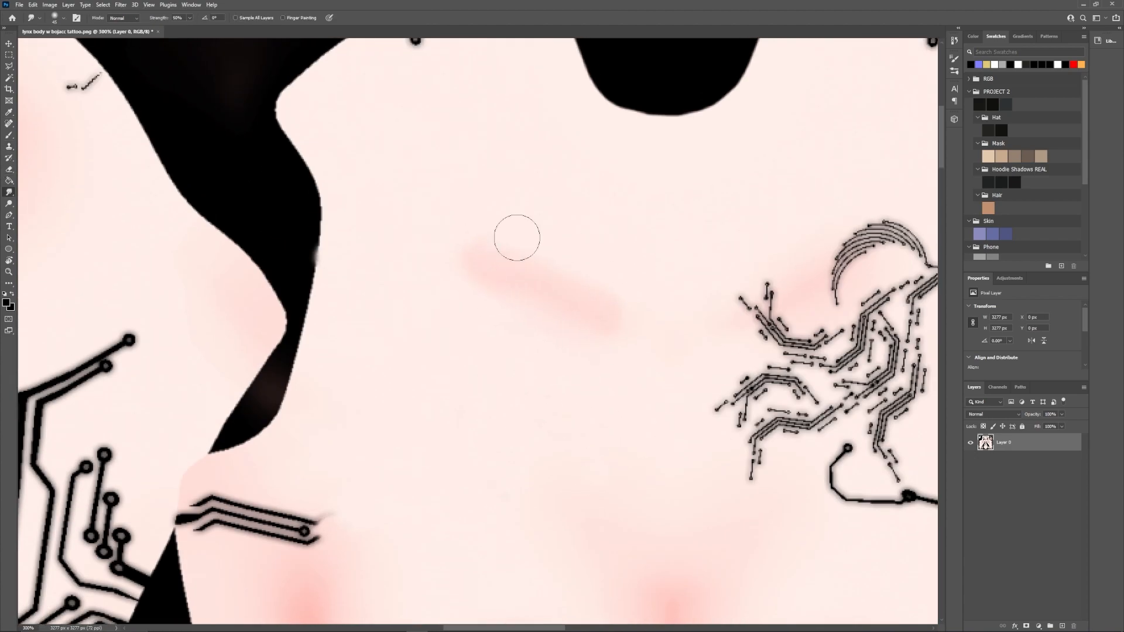
# Clone skin over the leftover three-line tattoo strip at the left side of the waist
pyautogui.click(9, 147)
pyautogui.keyDown('alt'); pyautogui.click(284, 543); pyautogui.keyUp('alt')
pyautogui.moveTo(317, 533)
pyautogui.mouseDown()
pyautogui.moveTo(264, 534)
pyautogui.moveTo(252, 505)
pyautogui.moveTo(301, 520)
pyautogui.mouseUp()
pyautogui.click(9, 192)
# Place ADNewLogoServerNoBack.png from the VRC Events folder into the body texture document
pyautogui.press('v')
pyautogui.moveTo(498, 628); pyautogui.dragTo(520, 631)
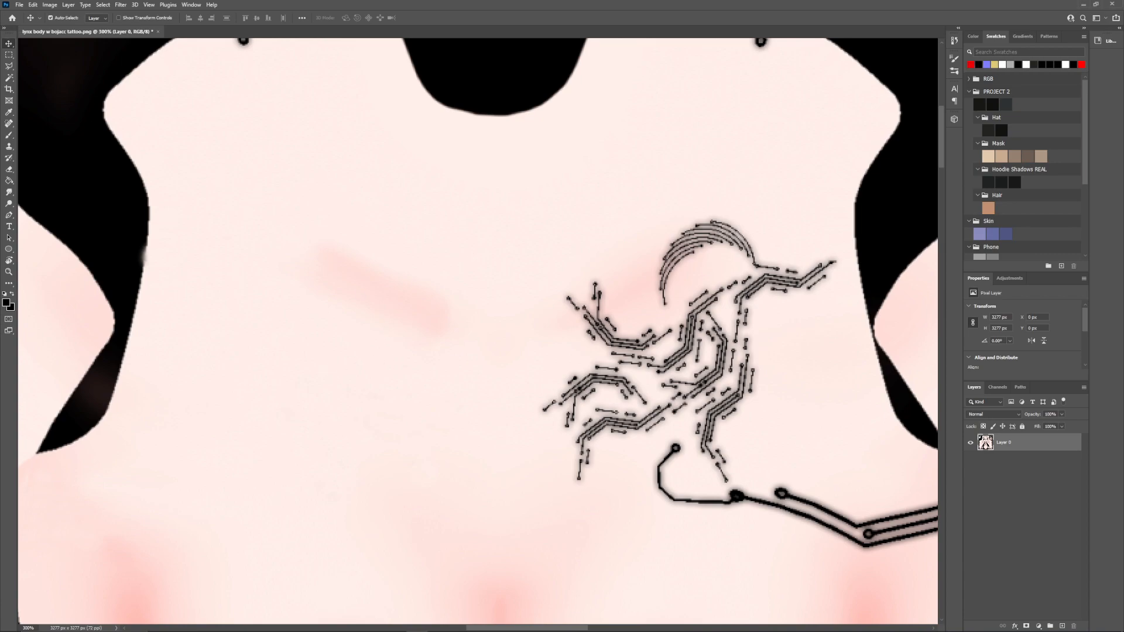
pyautogui.moveTo(1123, 269); pyautogui.dragTo(693, 213)
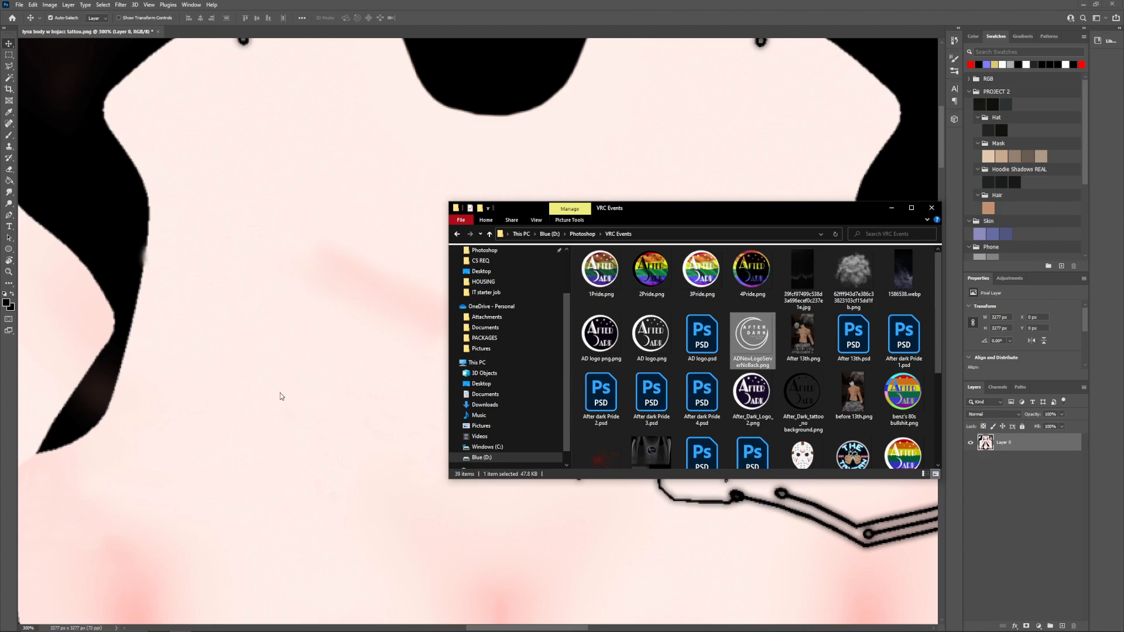
pyautogui.moveTo(763, 328); pyautogui.dragTo(311, 188)
# Scale the placed After Dark logo to about 75 px on the cleaned left chest and invert its colours
pyautogui.moveTo(859, 534); pyautogui.dragTo(450, 231)
pyautogui.moveTo(375, 123); pyautogui.dragTo(437, 459)
pyautogui.moveTo(571, 519); pyautogui.dragTo(323, 276)
pyautogui.moveTo(277, 231); pyautogui.dragTo(383, 428)
pyautogui.moveTo(428, 471); pyautogui.dragTo(368, 411)
pyautogui.moveTo(332, 356); pyautogui.dragTo(396, 364)
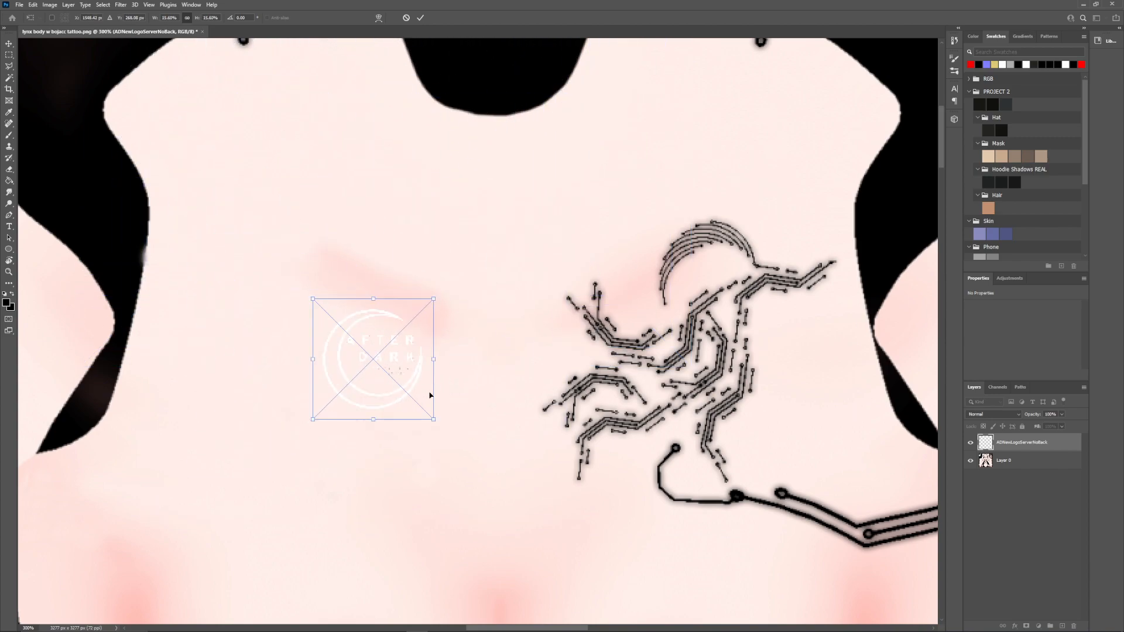
pyautogui.press('Return')
pyautogui.hotkey('ctrl', 'i')
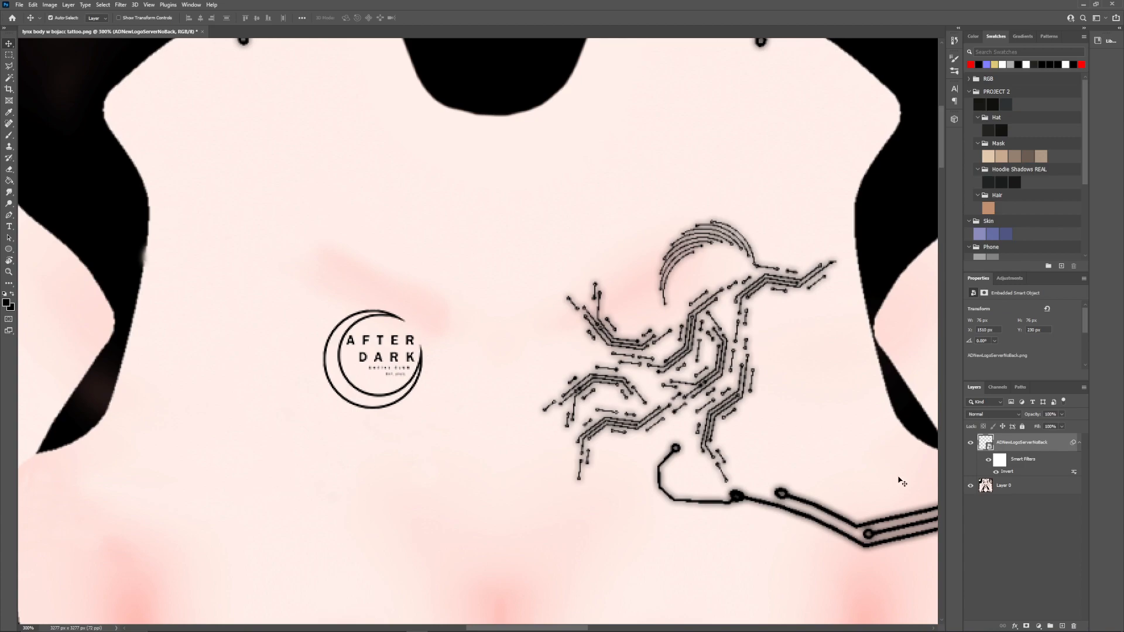
# Save the texture as PNG over the existing lynx body w bojacc tattoo.png in the Textures folder
pyautogui.click(19, 5)
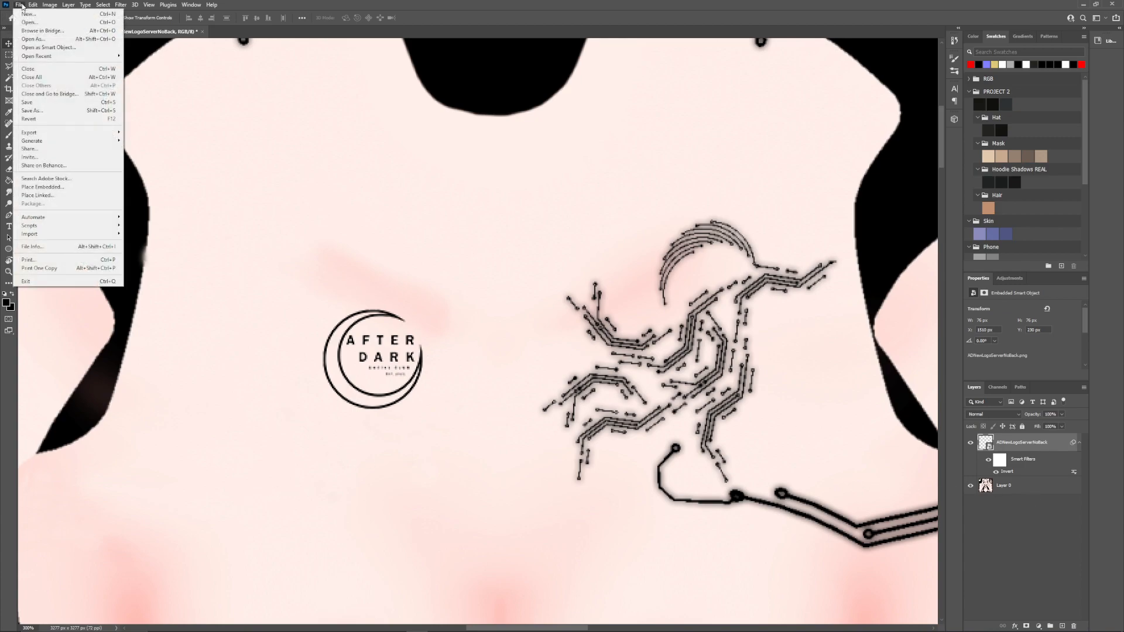
pyautogui.click(54, 111)
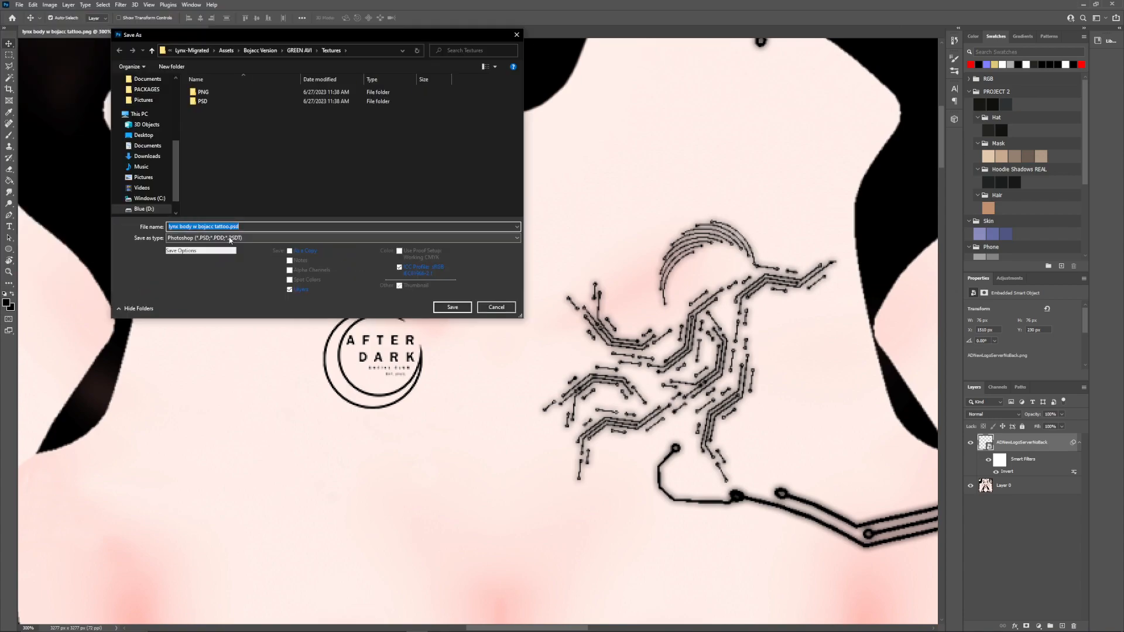
pyautogui.click(229, 238)
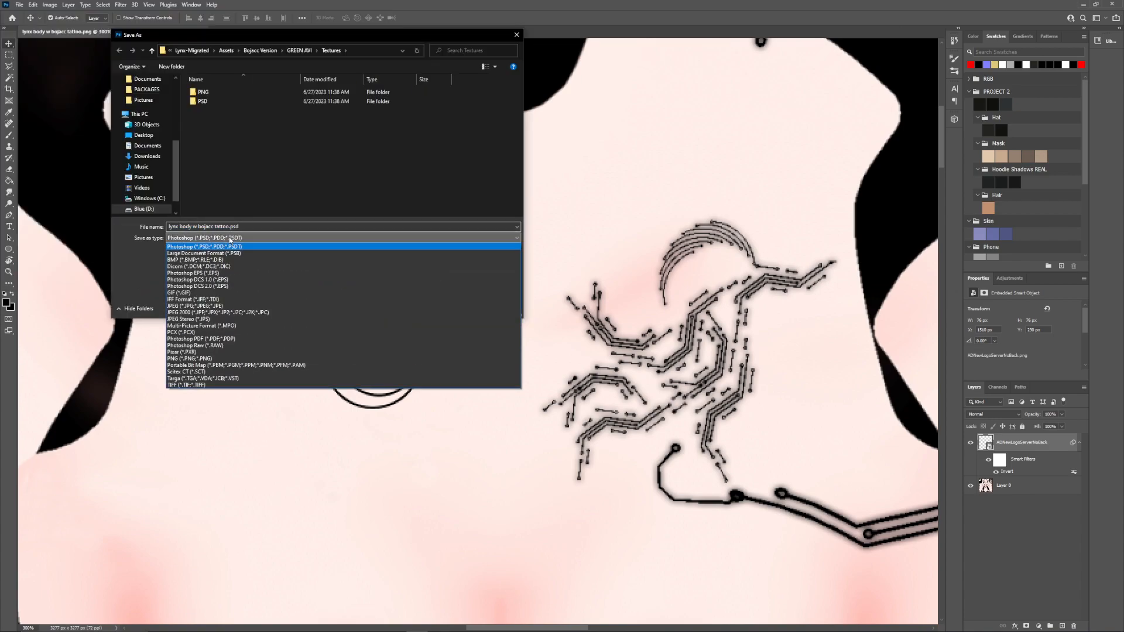
pyautogui.click(200, 359)
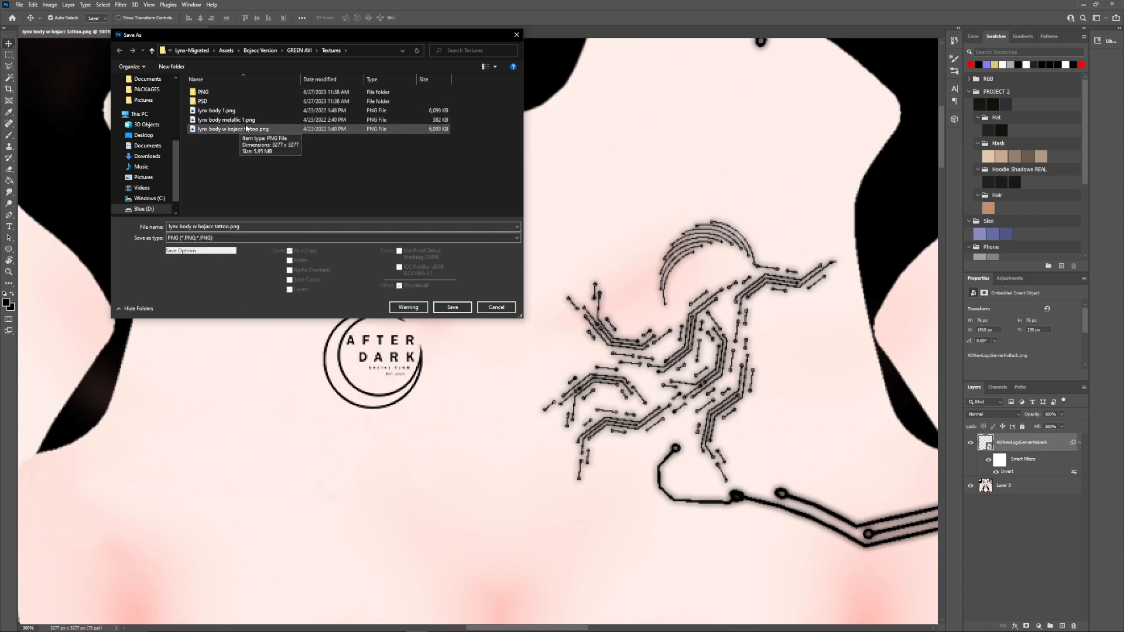
pyautogui.click(213, 130)
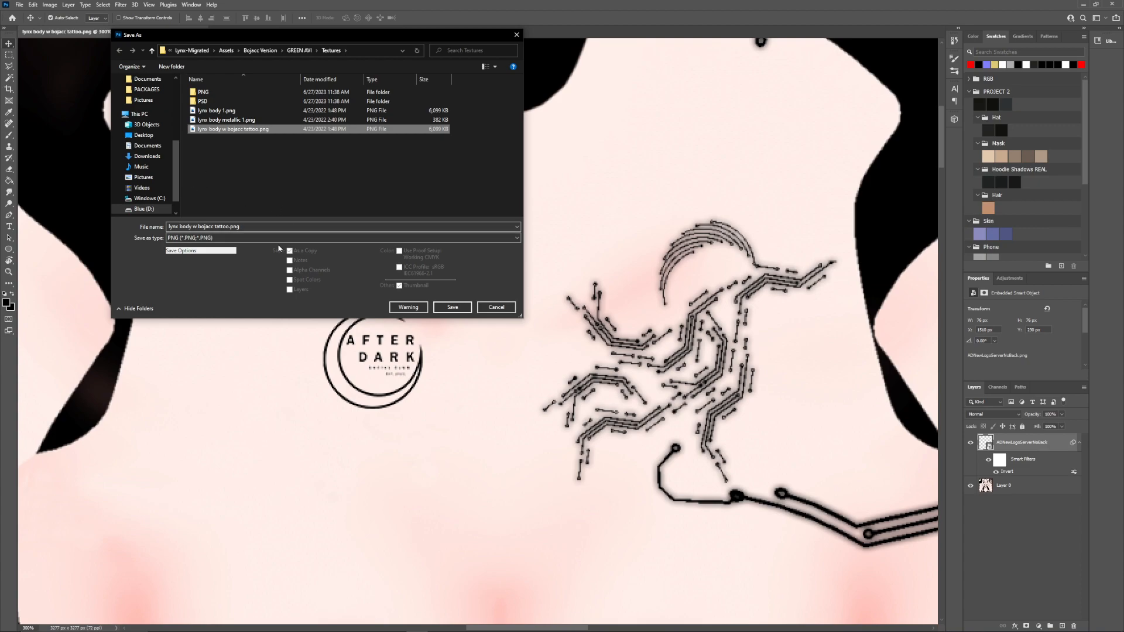
pyautogui.click(459, 308)
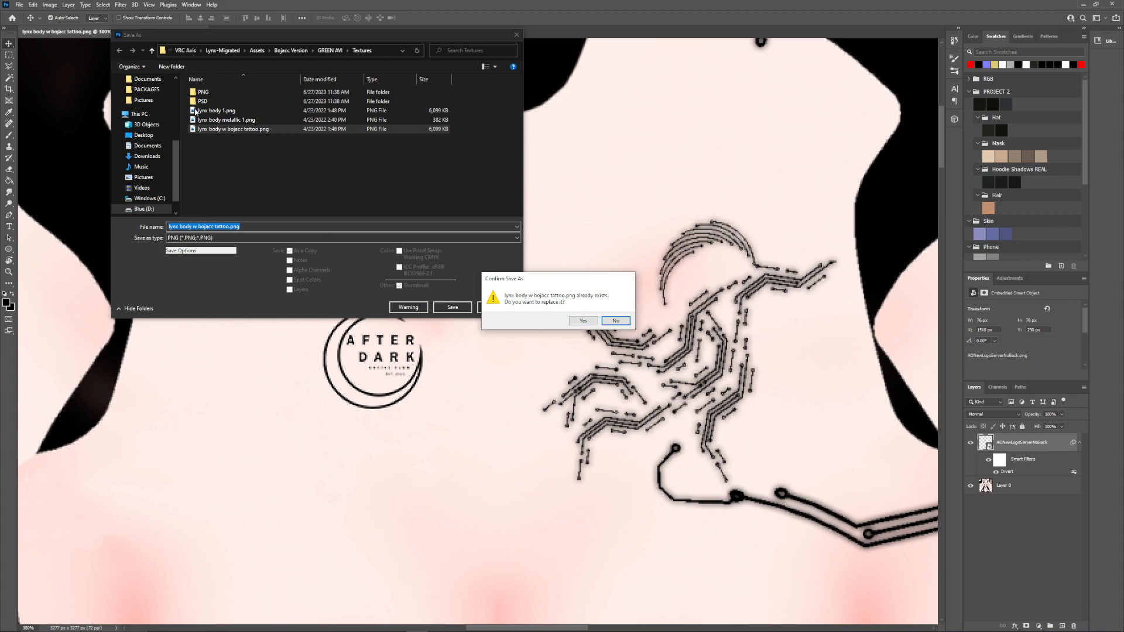
pyautogui.click(583, 321)
pyautogui.click(335, 150)
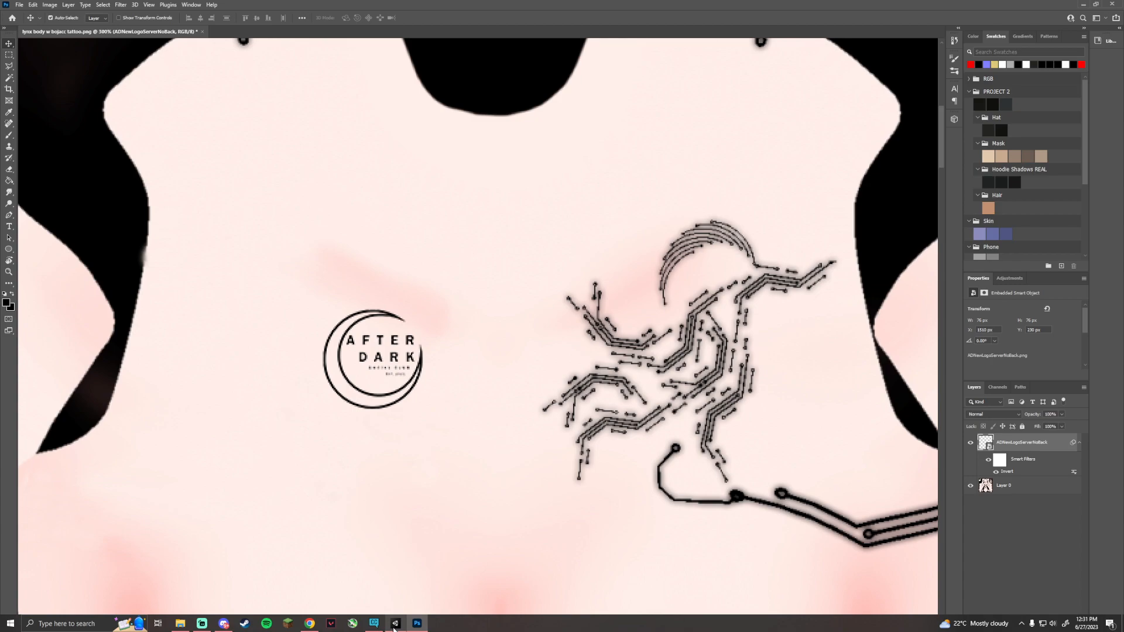
# Switch to Unity and assign the lynx body w bojacc tattoo texture as the body material's Main Texture
pyautogui.click(395, 624)
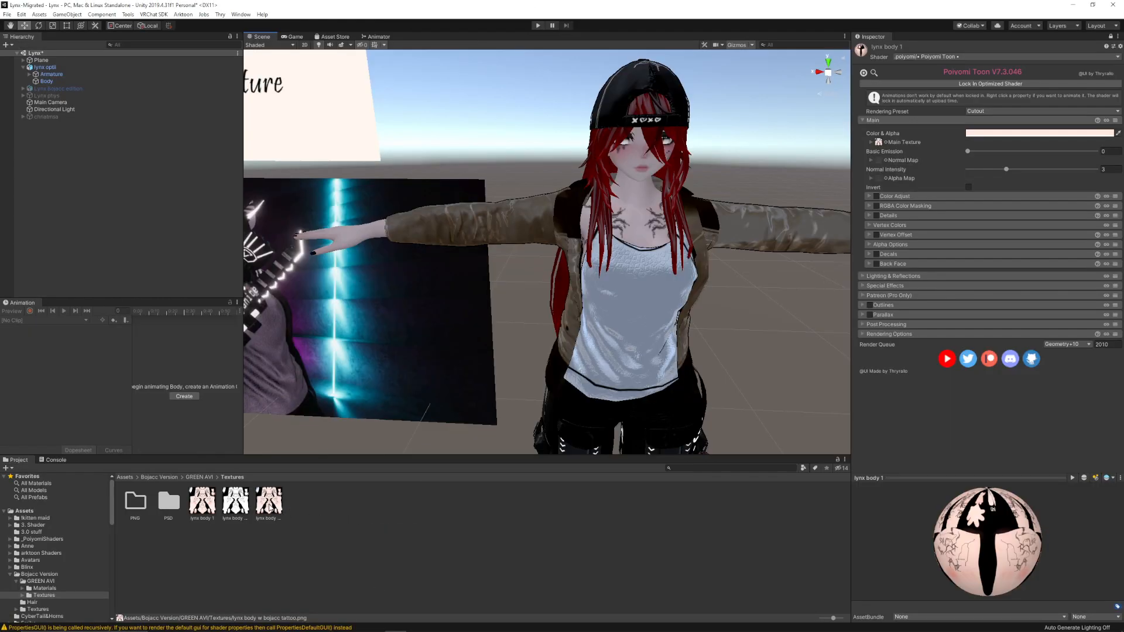
pyautogui.click(269, 518)
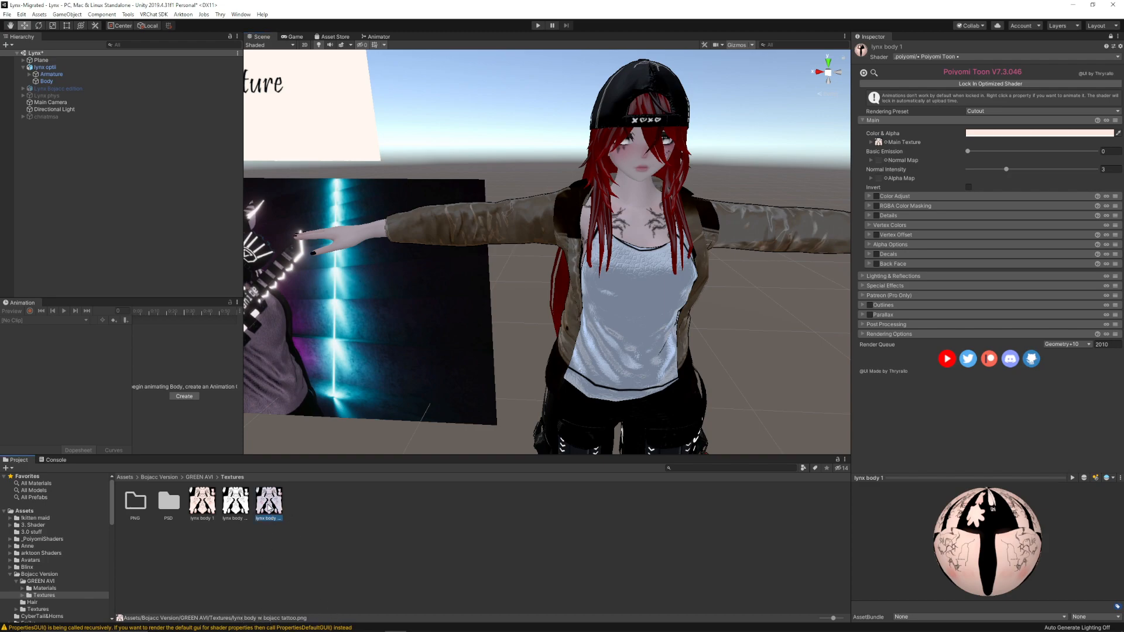
pyautogui.moveTo(267, 506); pyautogui.dragTo(877, 141)
pyautogui.scroll(10, 667, 214)
pyautogui.moveTo(667, 215); pyautogui.dragTo(643, 257, button='middle')
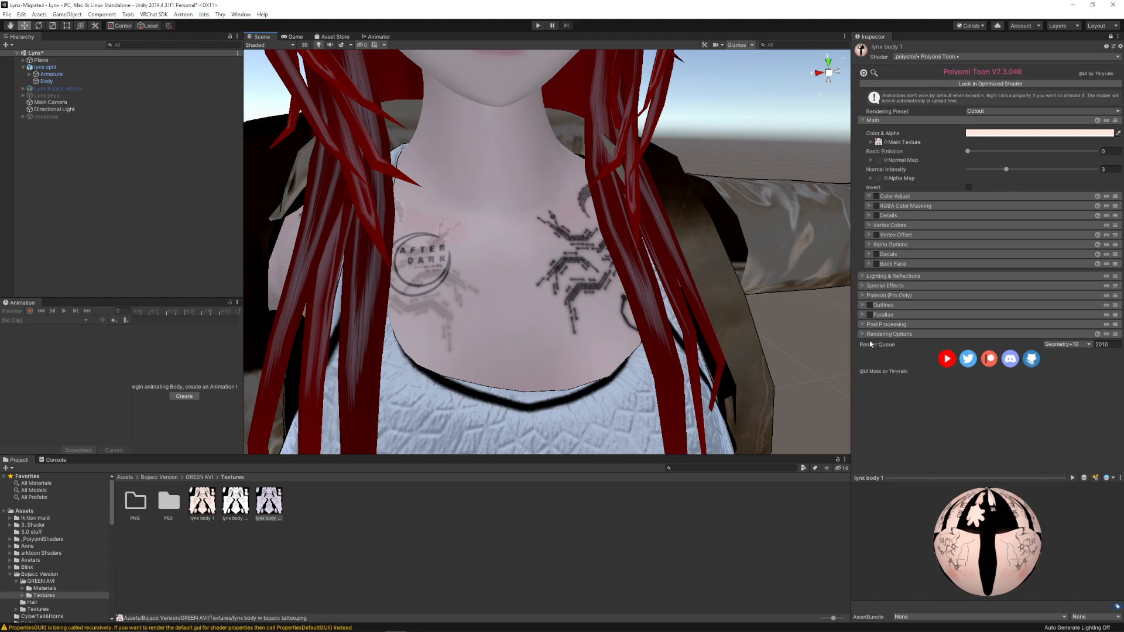
# Check the body material's Vertex Colors, Alpha Options and Color Adjust settings for the source of the faded old tattoo
pyautogui.click(869, 224)
pyautogui.click(870, 277)
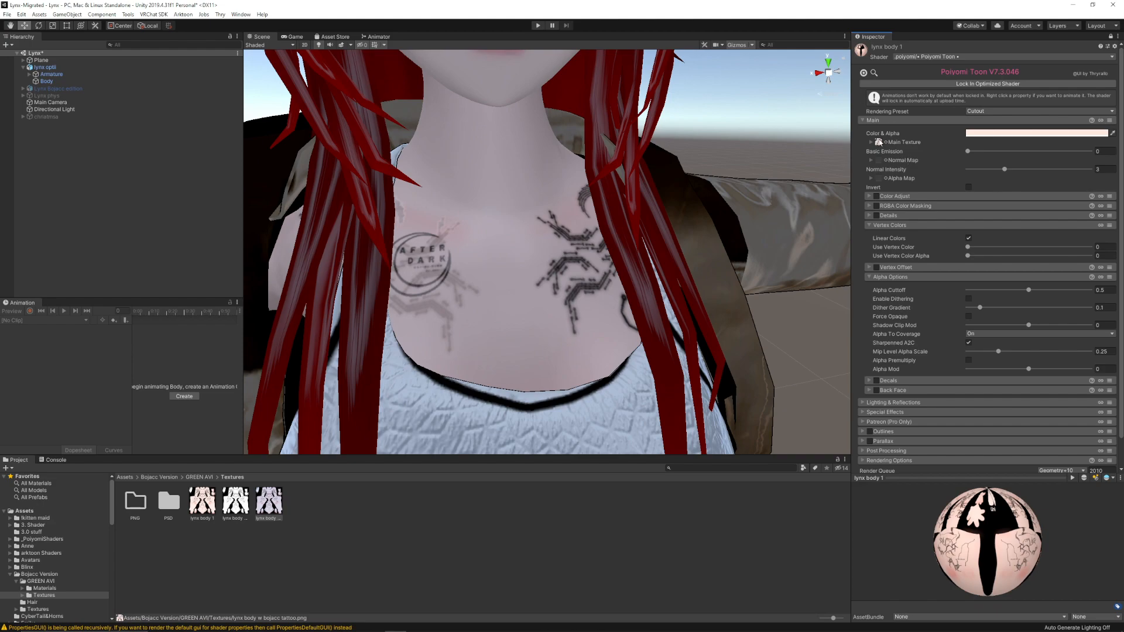
pyautogui.click(870, 226)
pyautogui.click(872, 244)
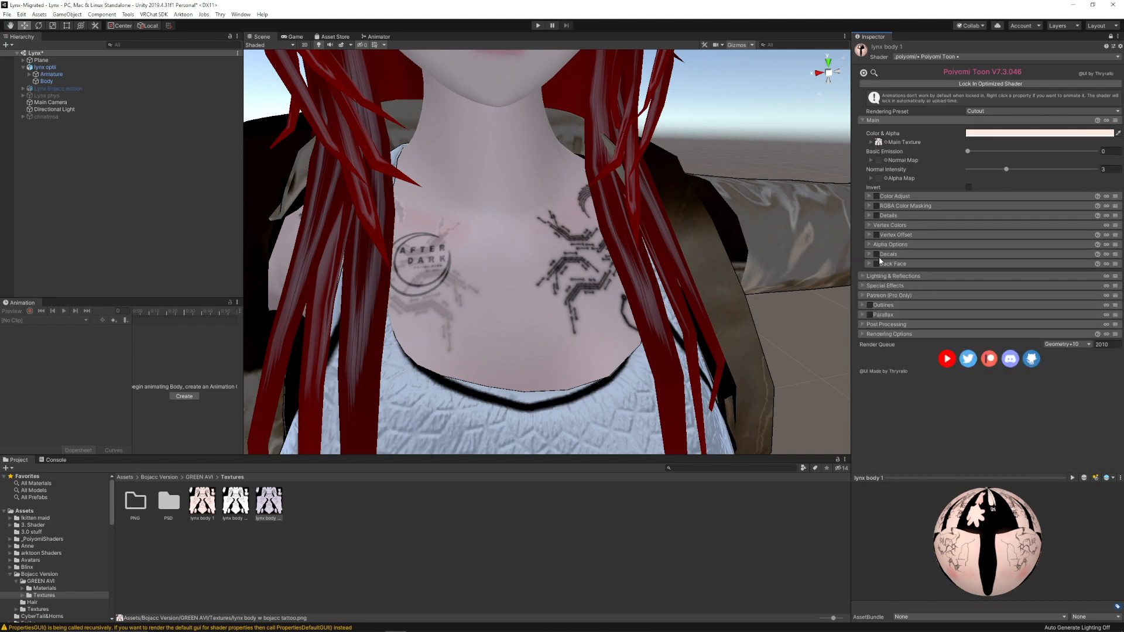
pyautogui.click(877, 197)
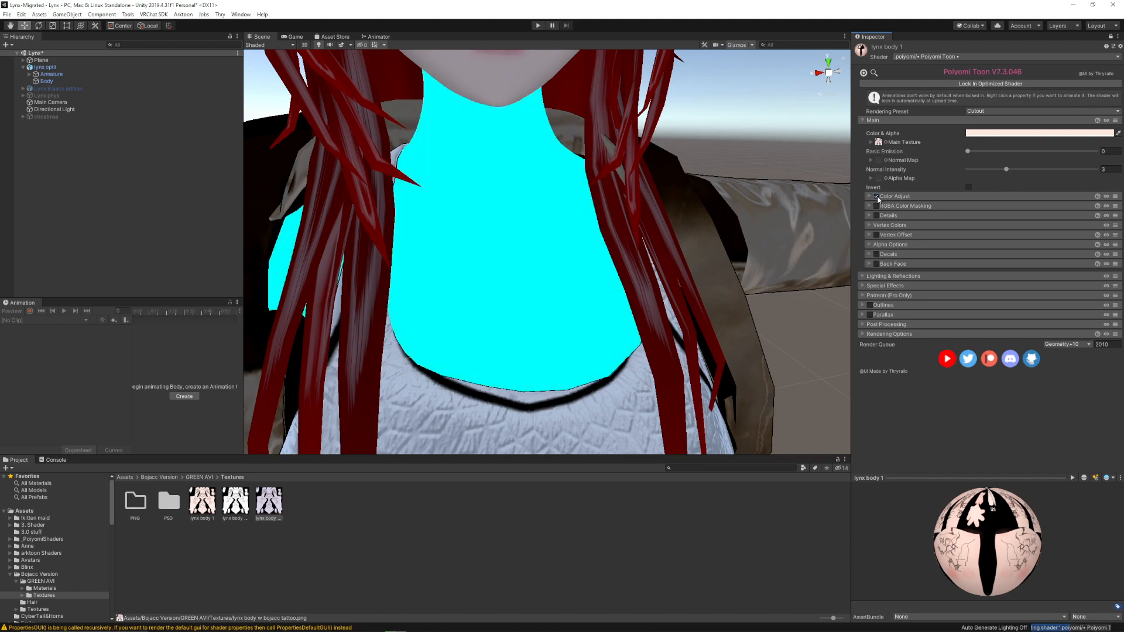
# Assign the lynx body w bojacc tattoo texture as the Rim Mask in the body material's Rim Lighting settings
pyautogui.click(863, 277)
pyautogui.scroll(-3, 907, 356)
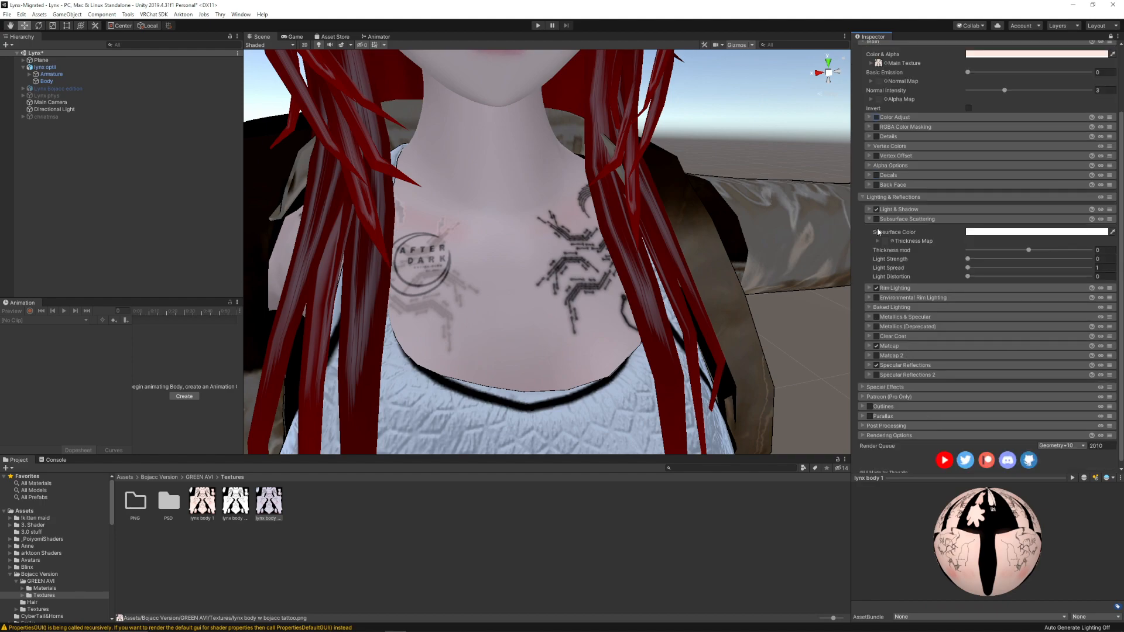
pyautogui.click(870, 210)
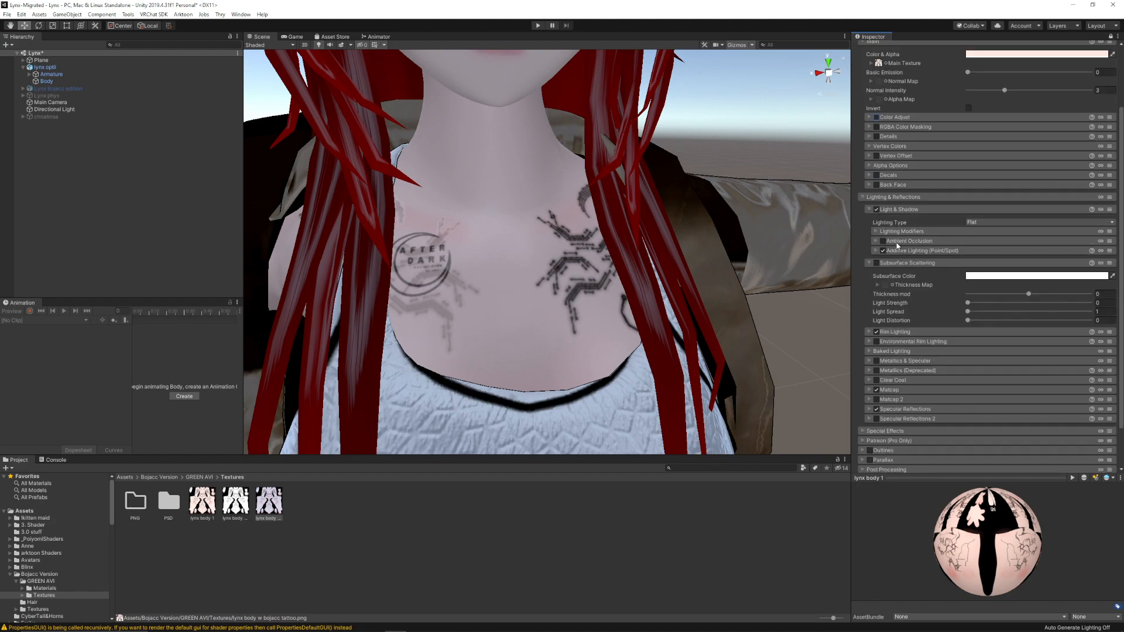
pyautogui.click(873, 231)
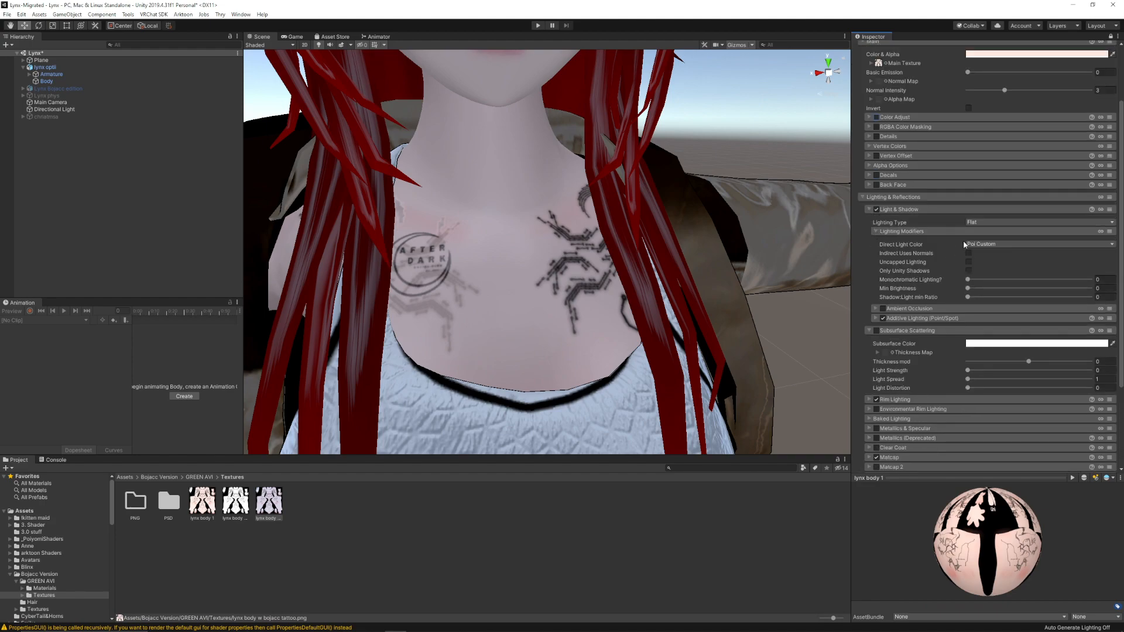
pyautogui.click(875, 320)
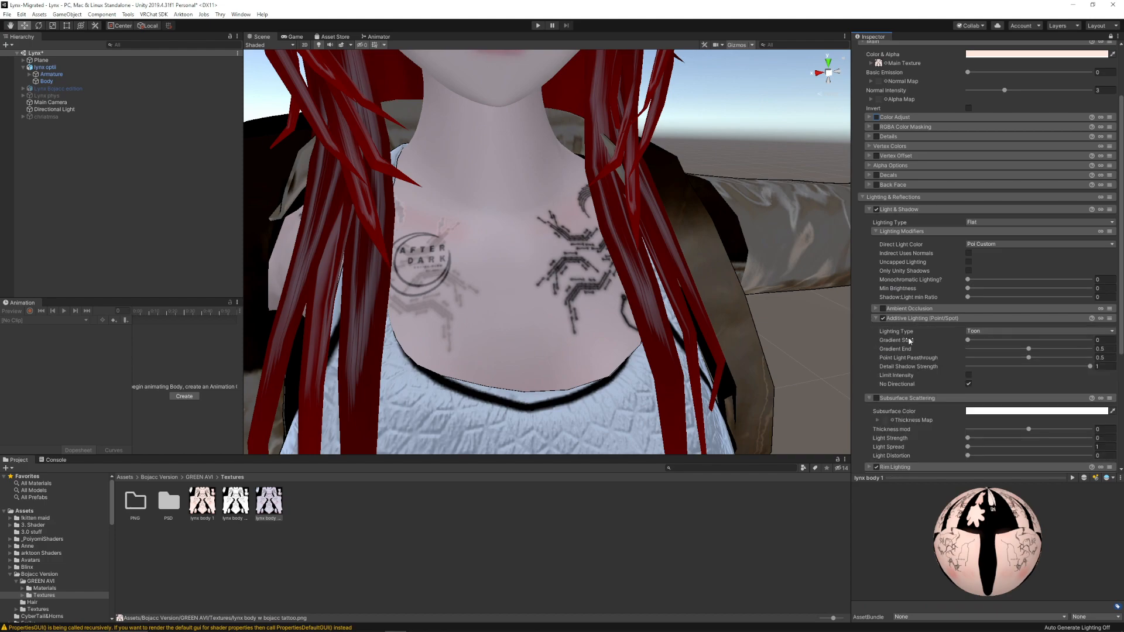
pyautogui.click(869, 210)
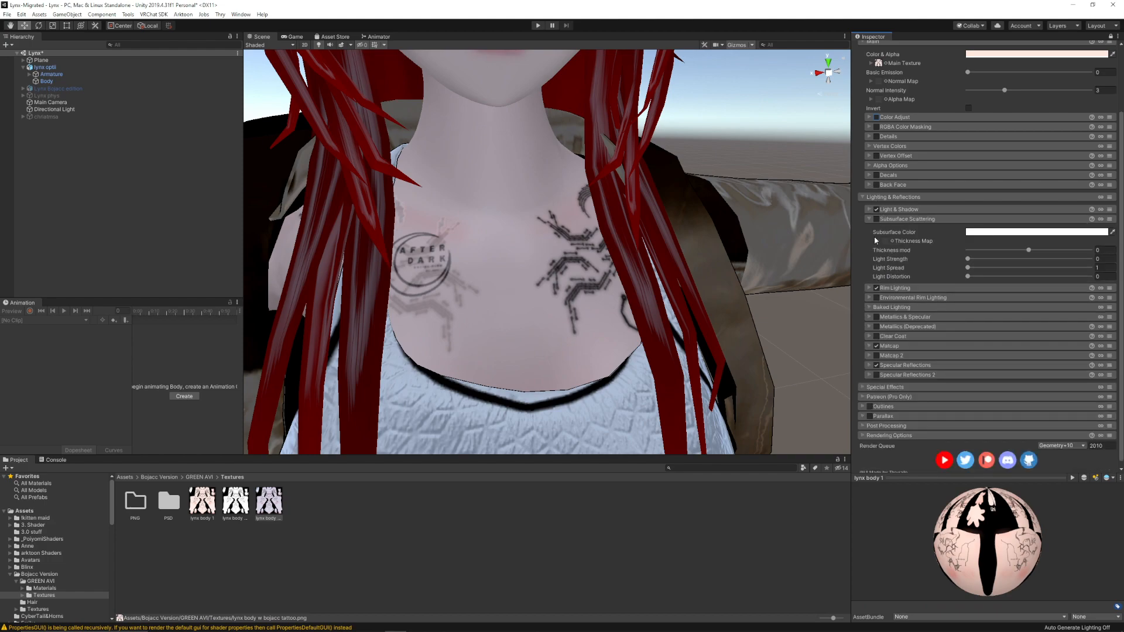
pyautogui.click(869, 219)
pyautogui.click(870, 283)
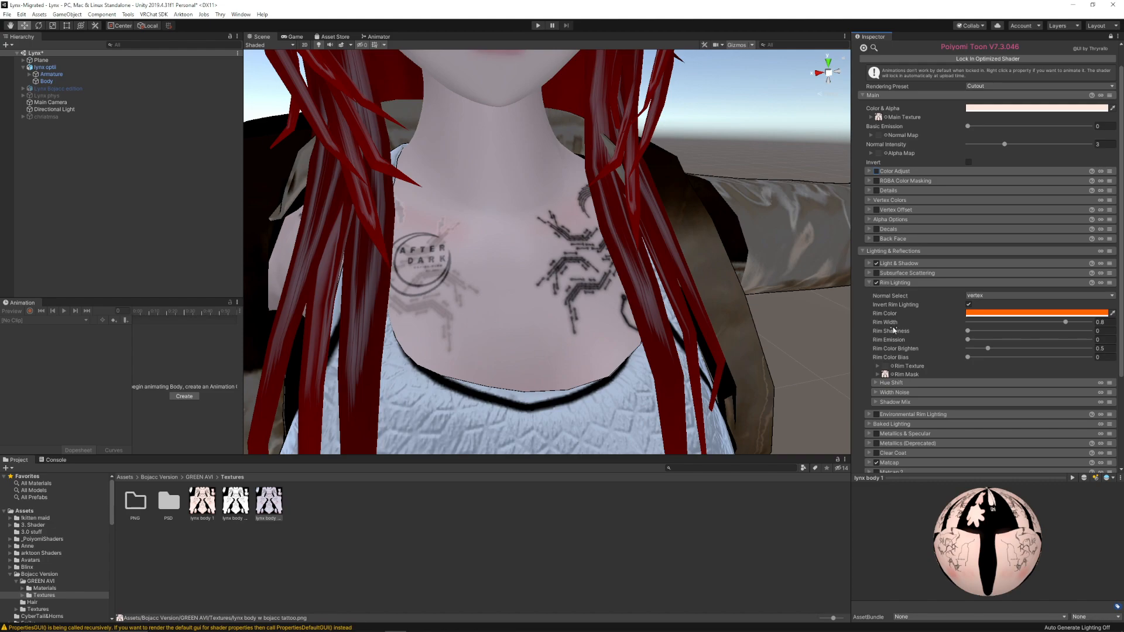
pyautogui.moveTo(270, 503); pyautogui.dragTo(887, 376)
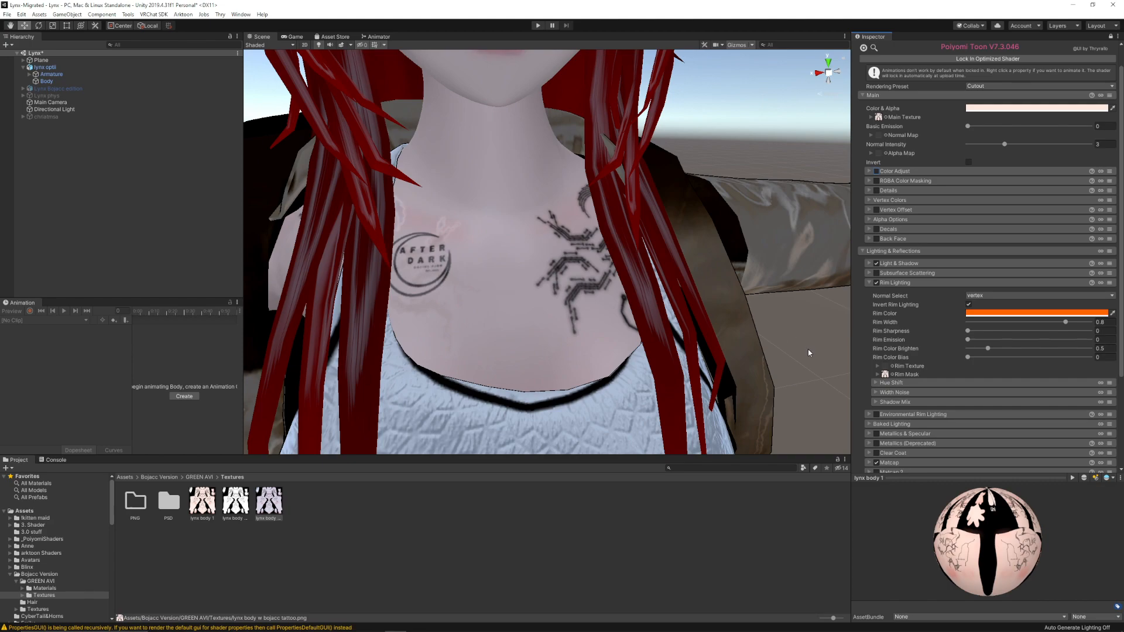
# Examine the body material's Matcap settings against its Rim Lighting and locate the Matcap Mask texture in the project
pyautogui.click(871, 283)
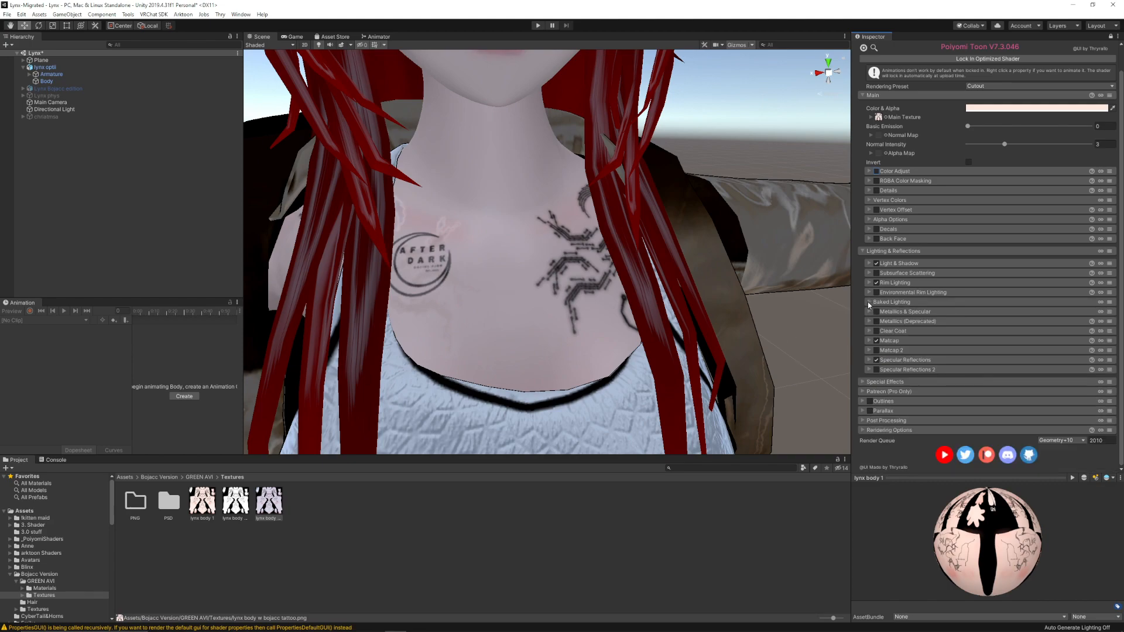
pyautogui.click(869, 302)
pyautogui.click(869, 302)
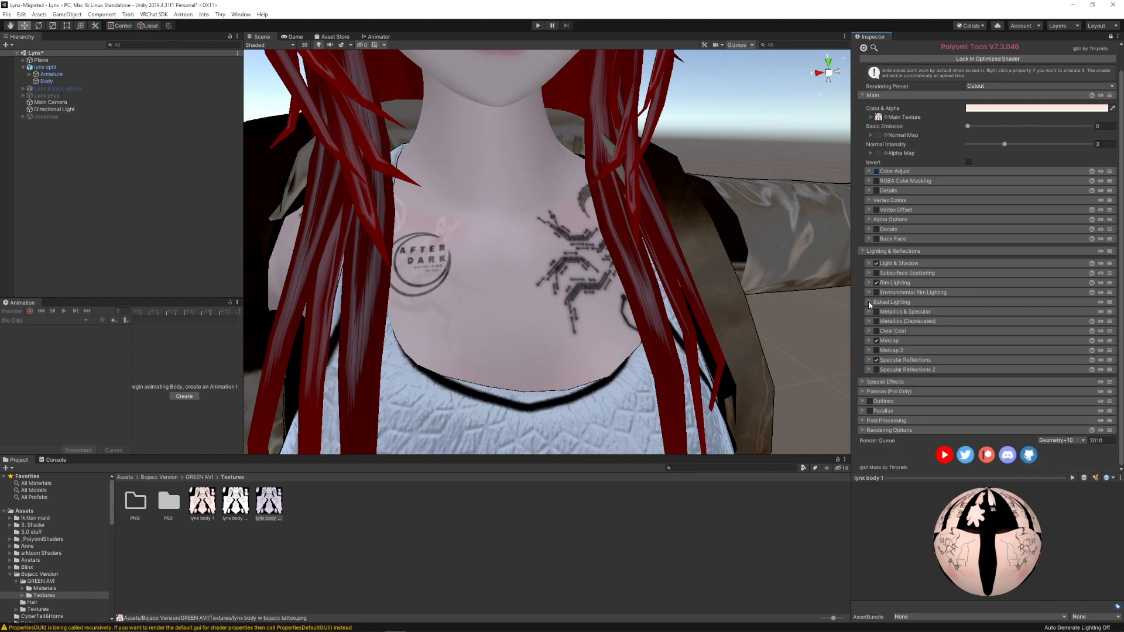
pyautogui.click(871, 341)
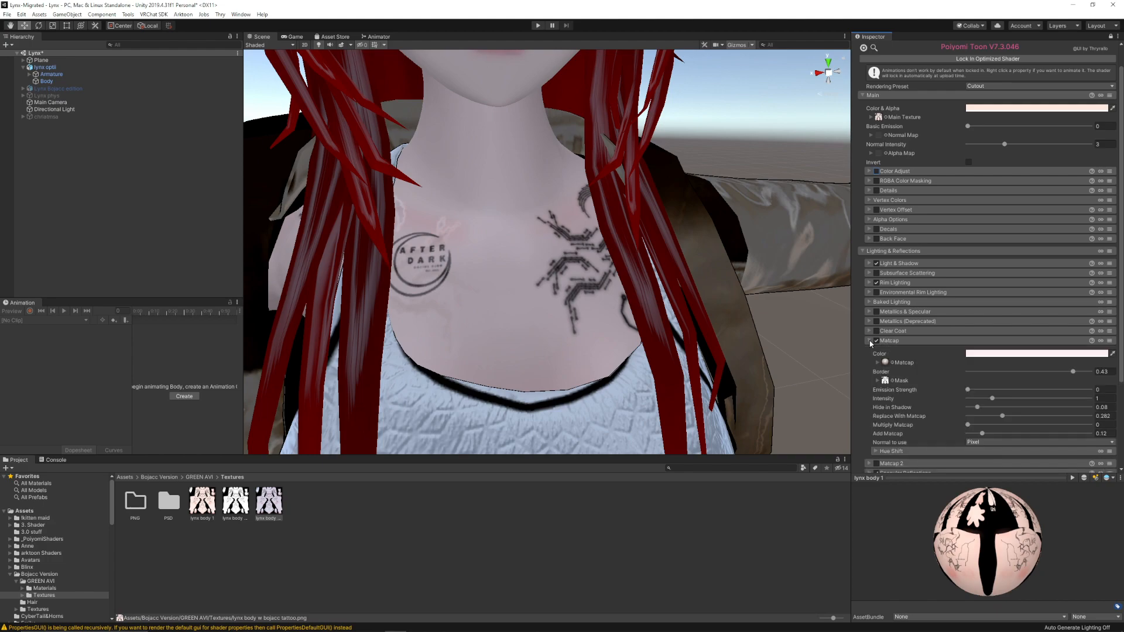
pyautogui.scroll(-3, 896, 340)
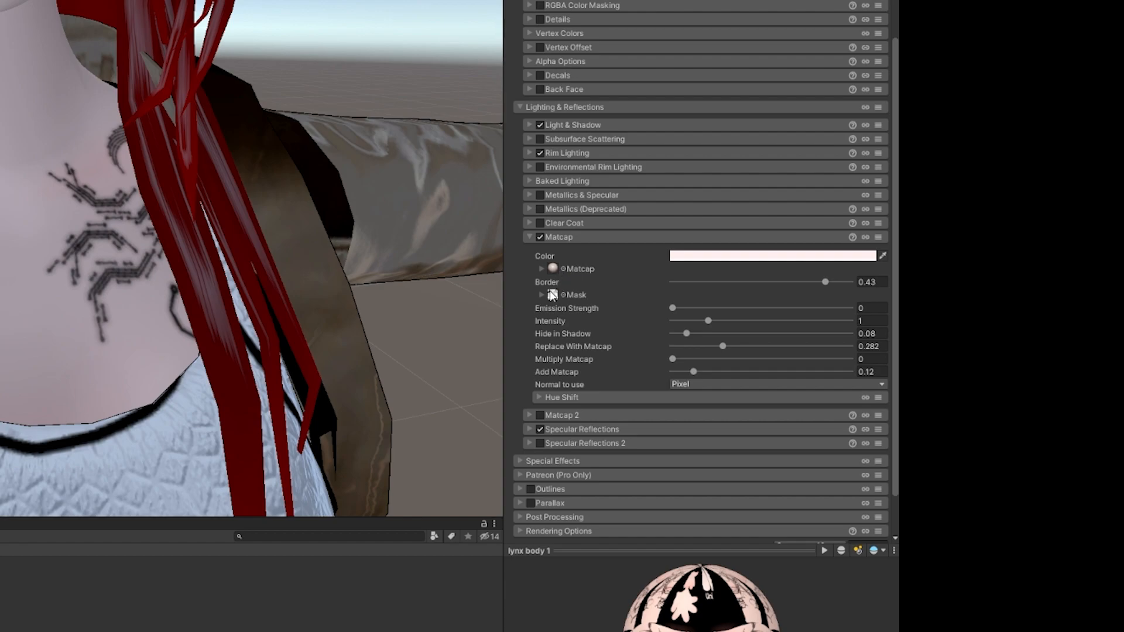
pyautogui.click(530, 152)
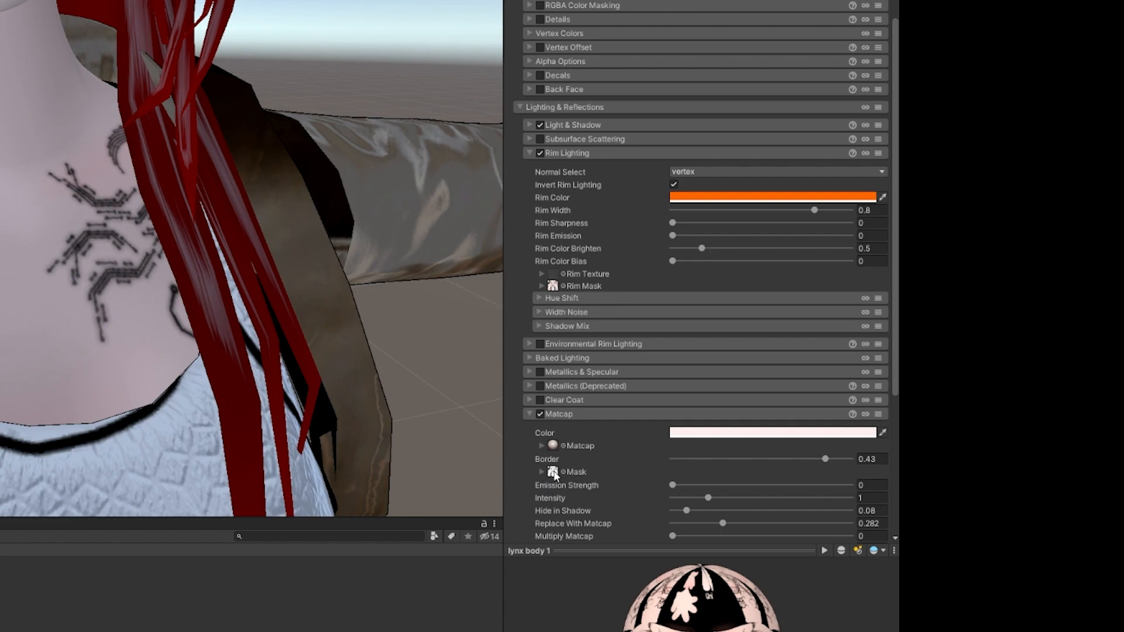
pyautogui.click(530, 153)
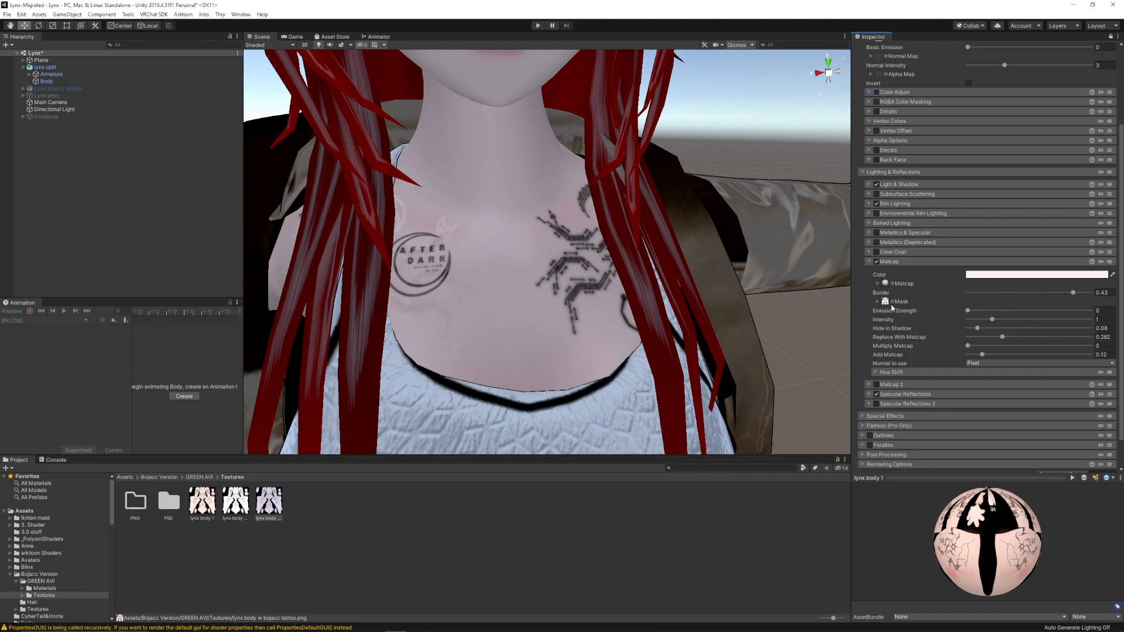
pyautogui.click(884, 303)
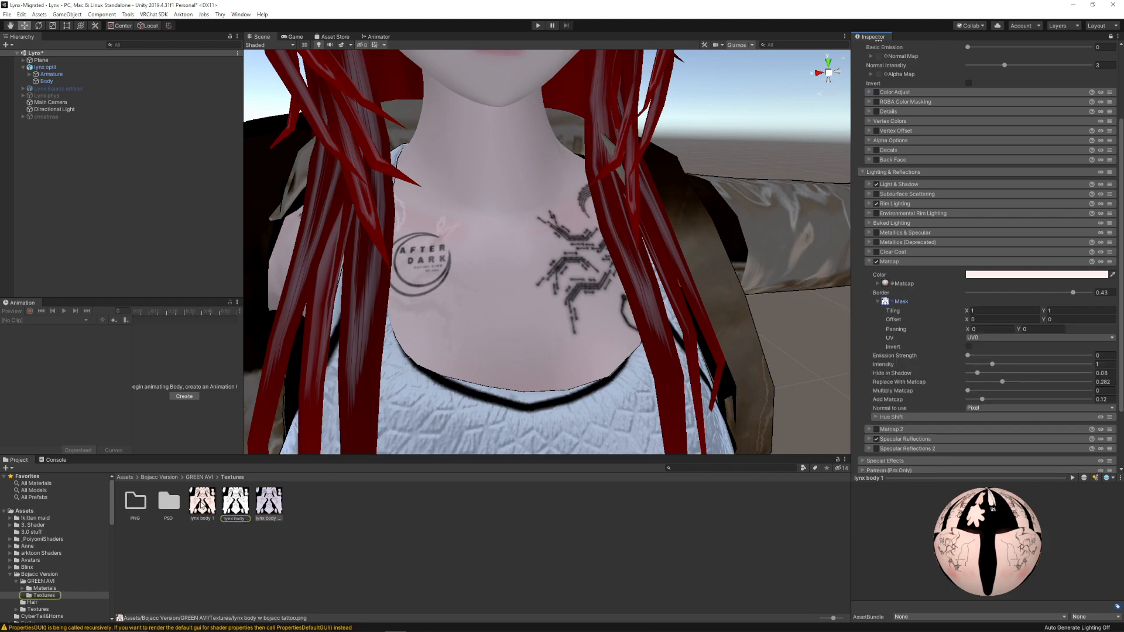
# Duplicate the lynx body metallic 1 texture in the Textures folder and rename the copy as lynx body bojacc matcap
pyautogui.click(237, 506)
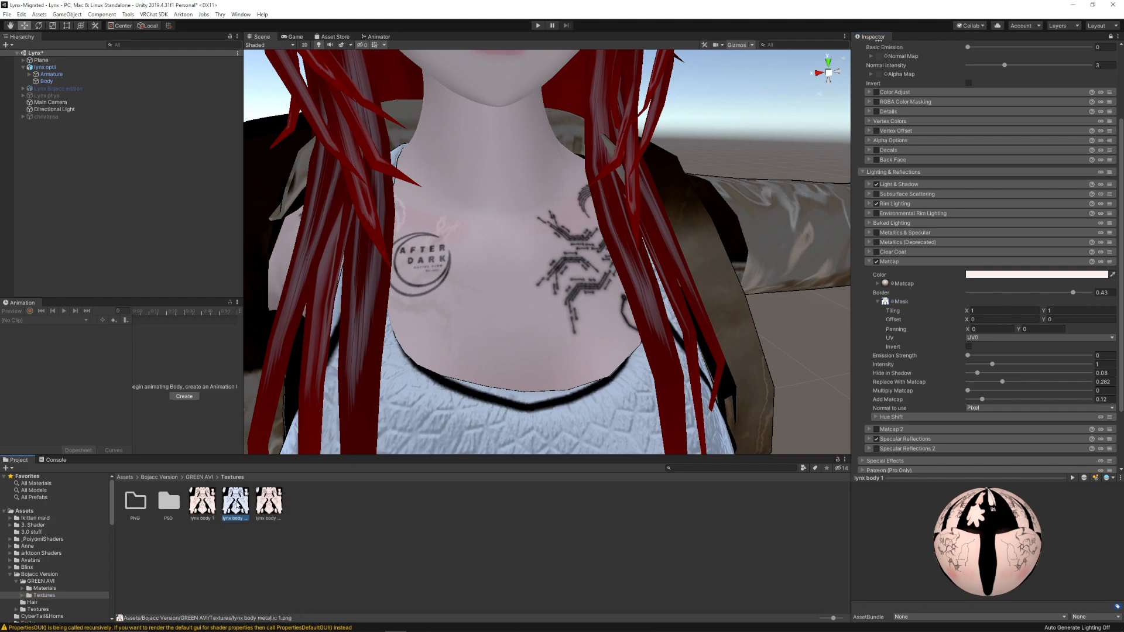
pyautogui.hotkey('ctrl', 'd')
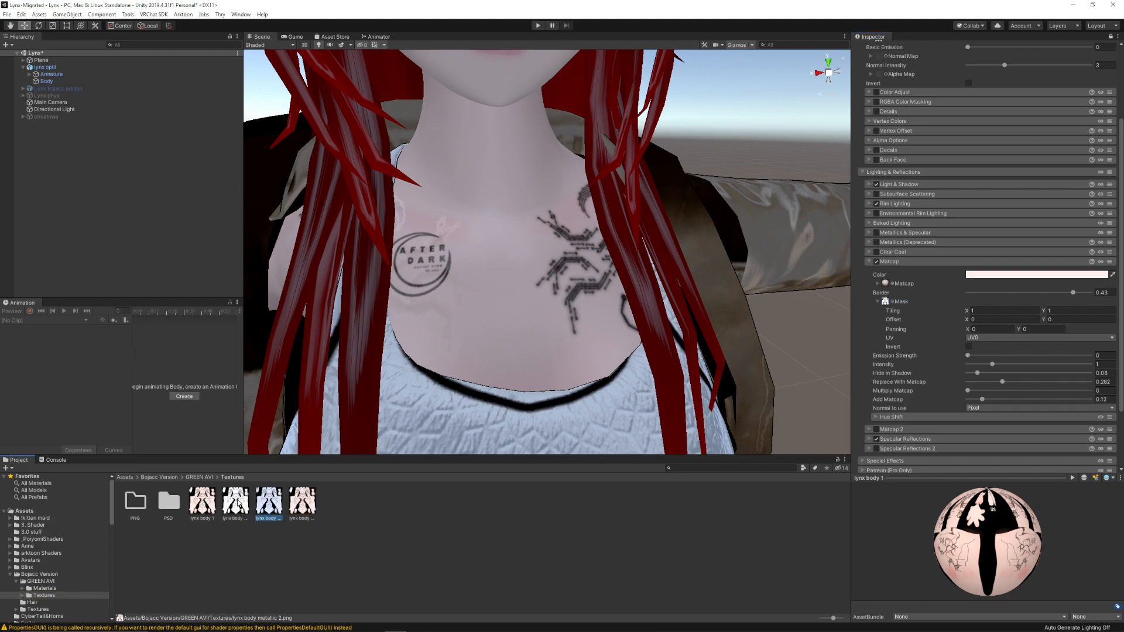
pyautogui.rightClick(268, 519)
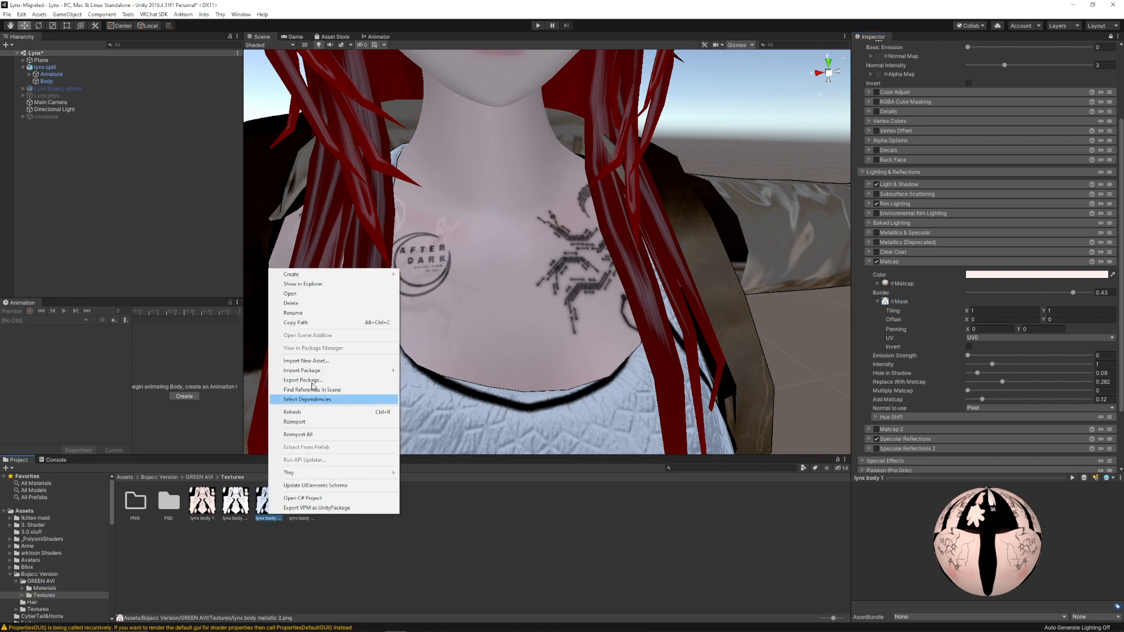
pyautogui.click(300, 314)
pyautogui.write('b')
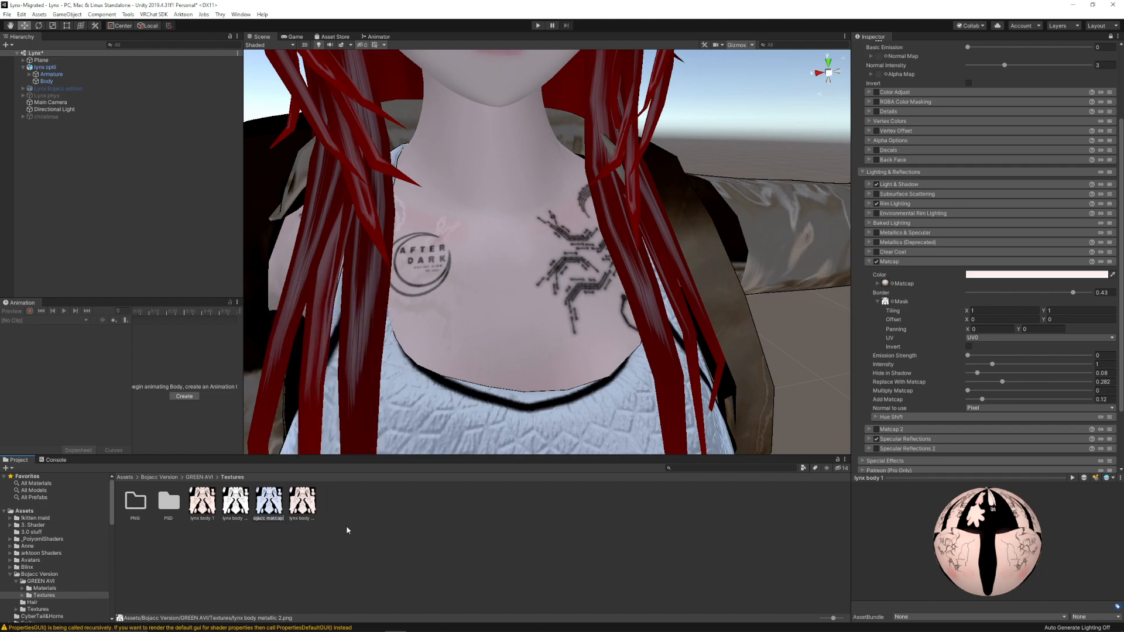
# Show the lynx body bojacc matcap texture in its file folder and open the PNG in Photoshop
pyautogui.rightClick(233, 501)
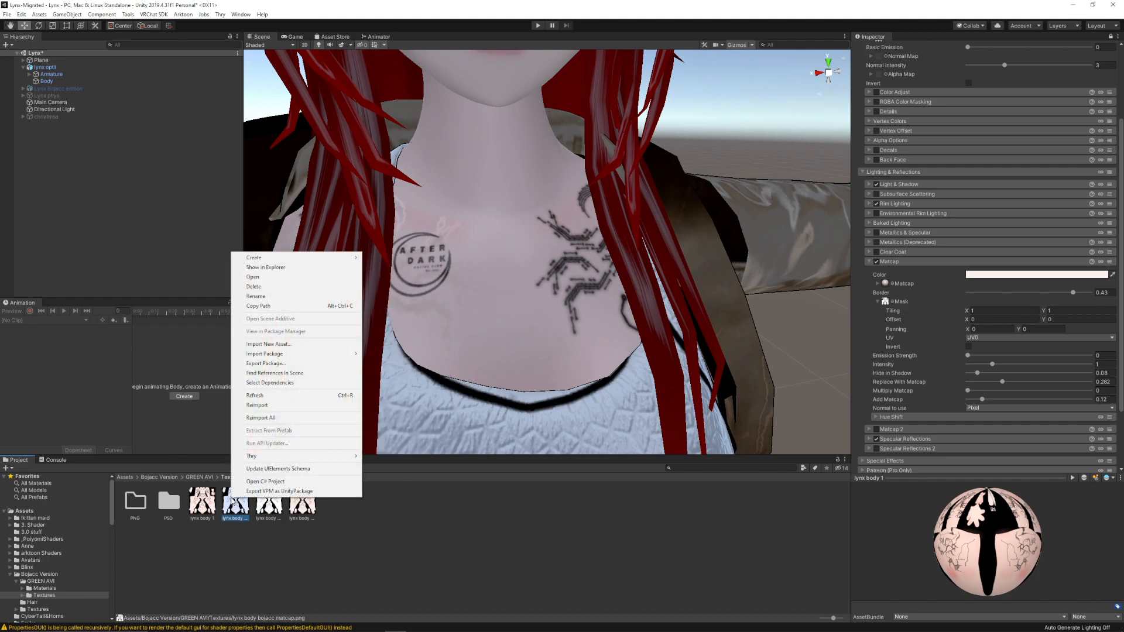
pyautogui.click(260, 268)
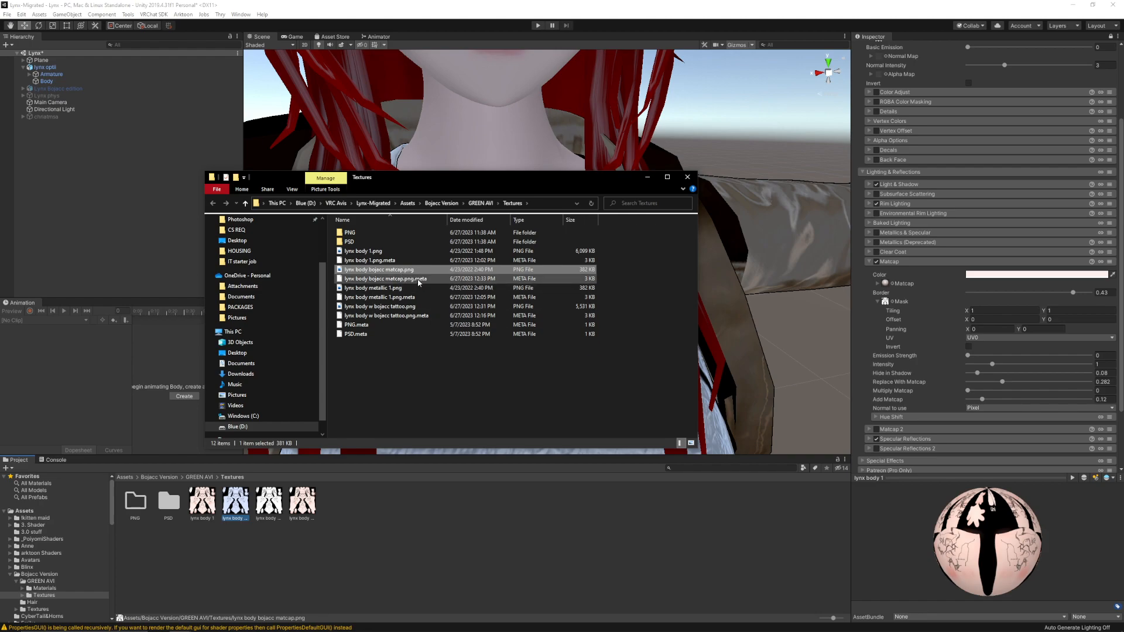
pyautogui.rightClick(372, 272)
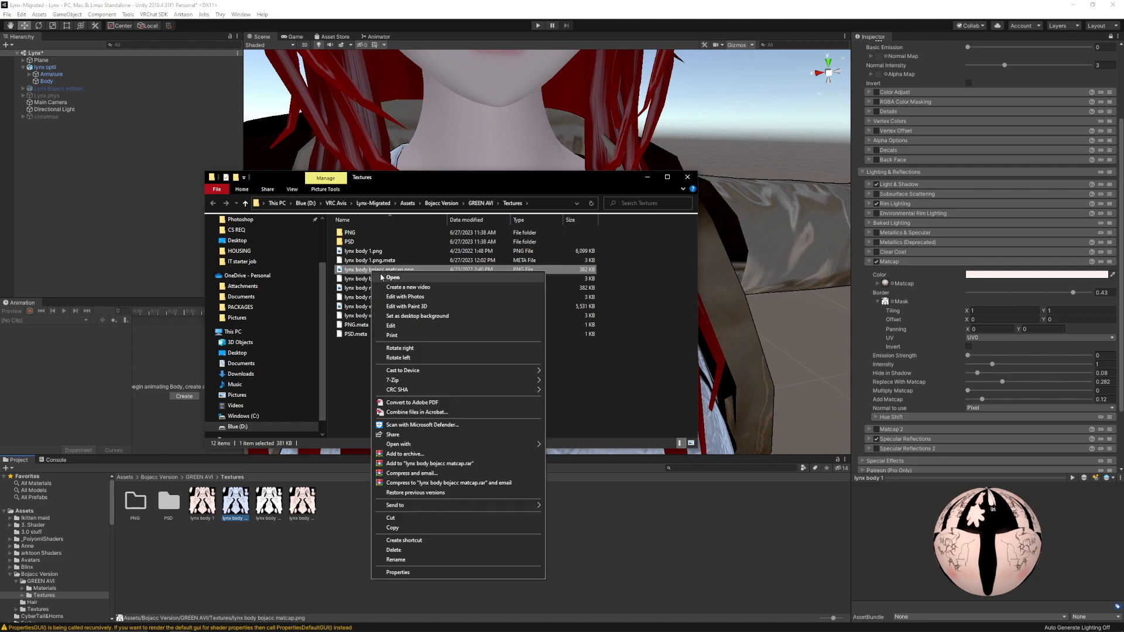
pyautogui.moveTo(511, 449)
pyautogui.click(574, 465)
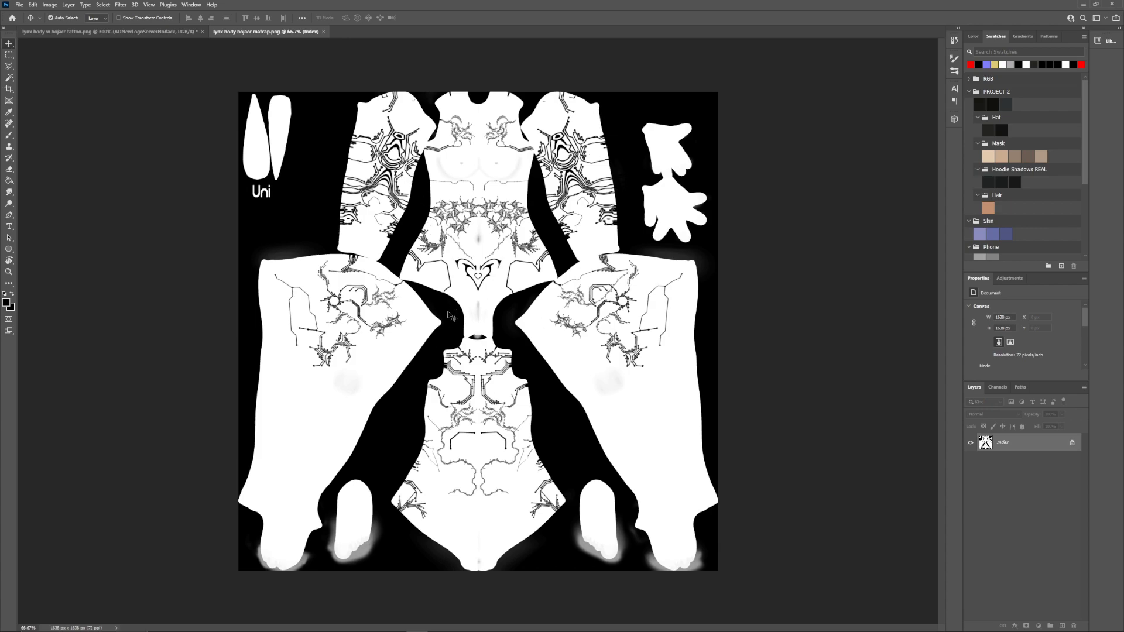
# Compare the matcap texture with the edited tattoo texture and convert the matcap image to RGB Color mode
pyautogui.click(129, 32)
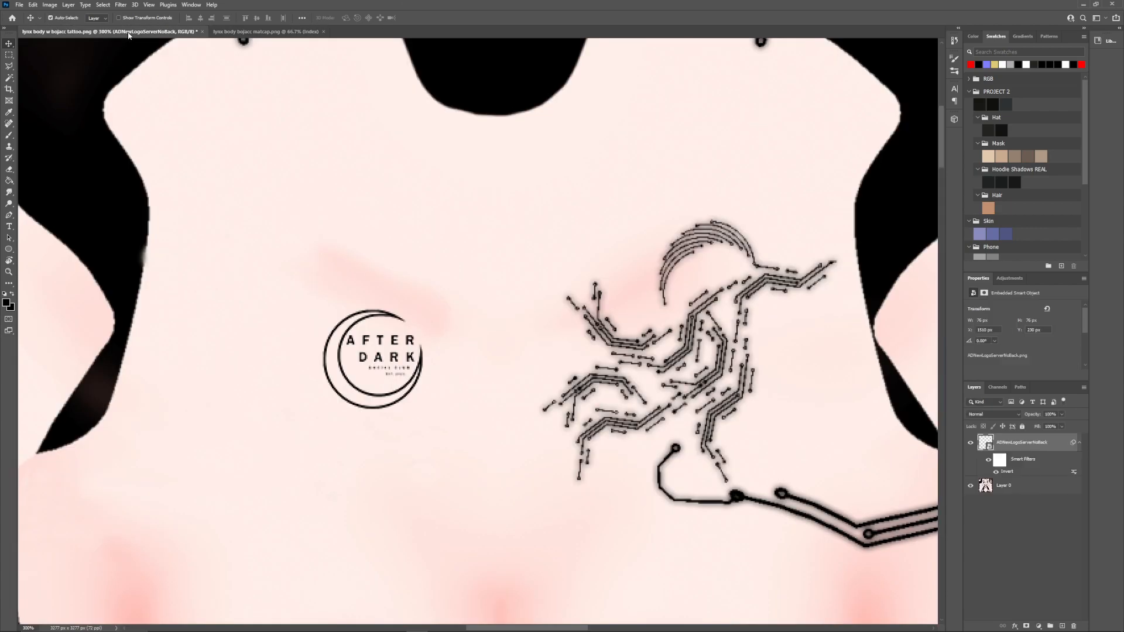
pyautogui.click(266, 32)
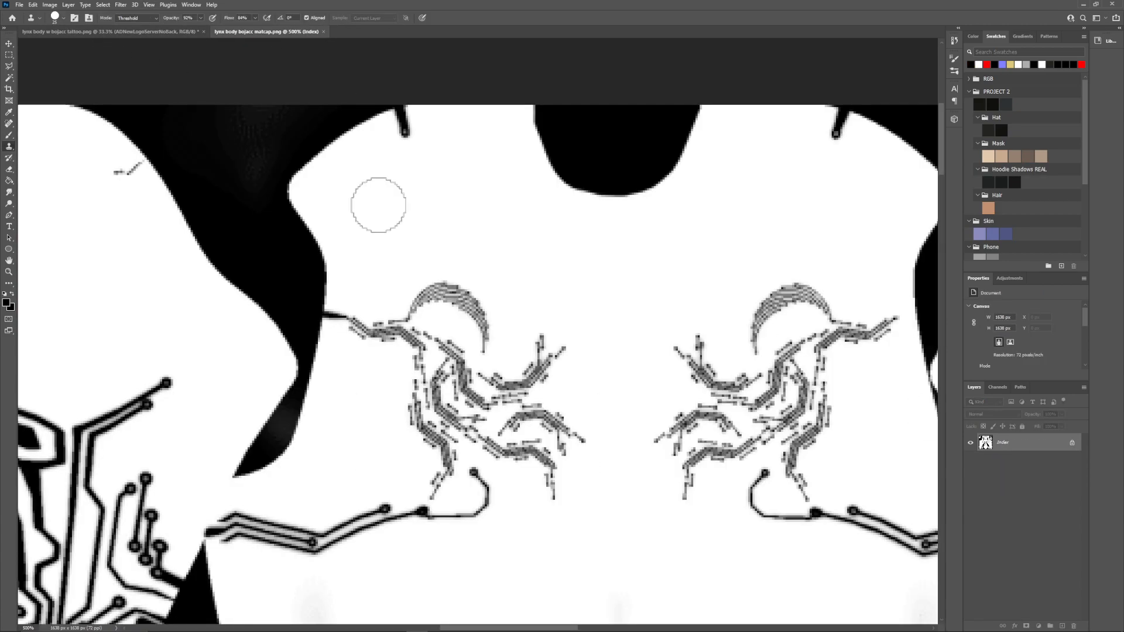
pyautogui.click(50, 5)
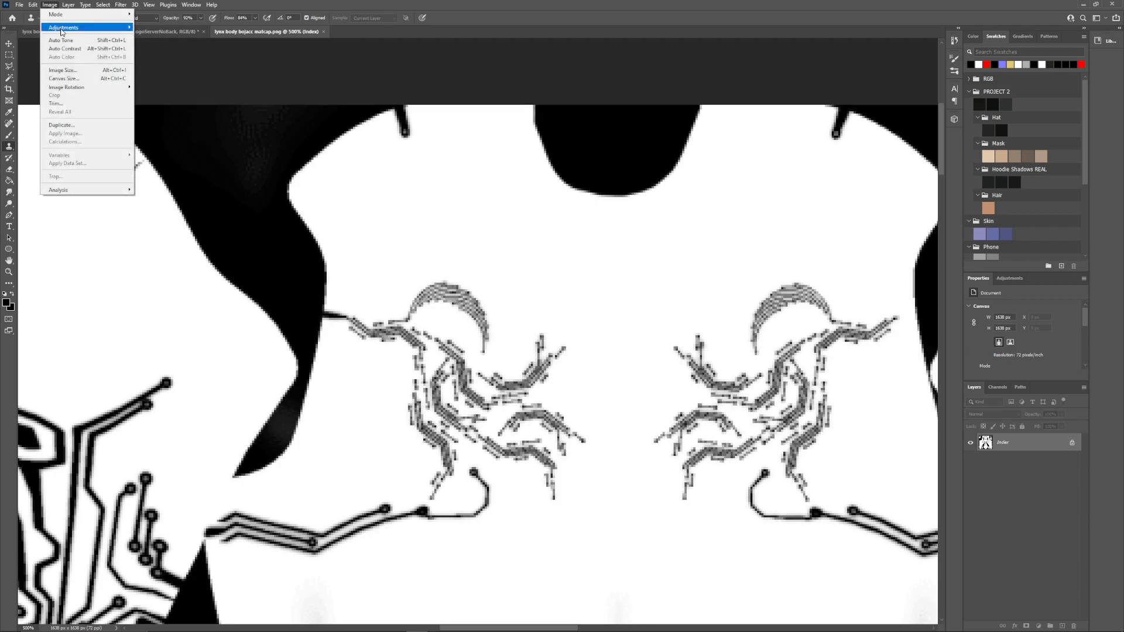
pyautogui.moveTo(79, 19)
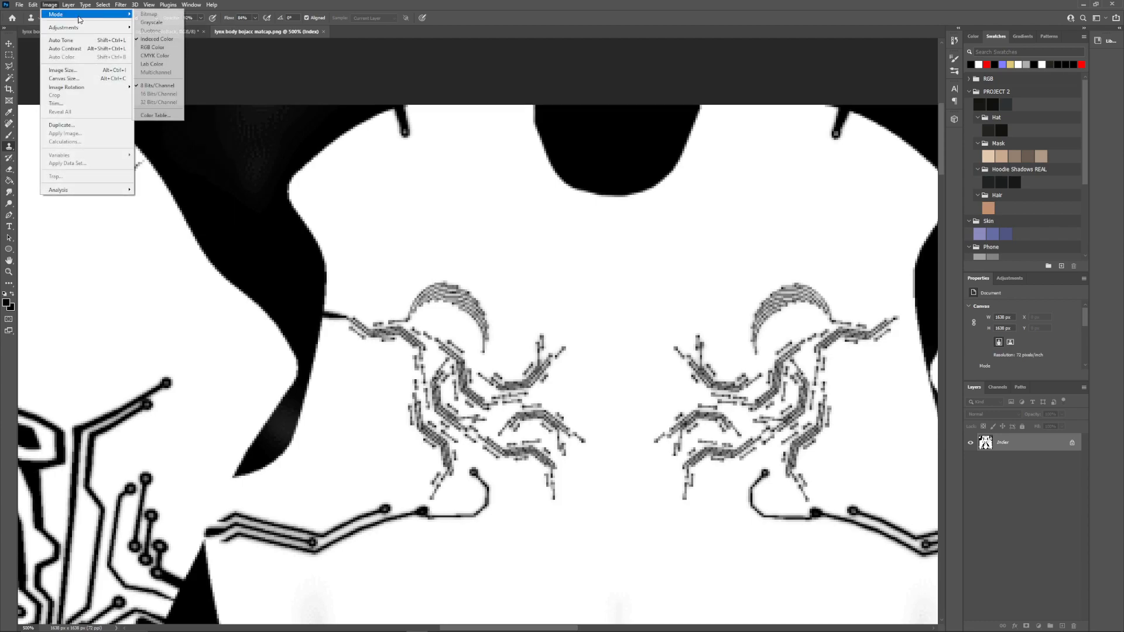
pyautogui.click(154, 48)
# Cover the chest tattoo nearer the Uni mark in the matcap texture with white using the Clone Stamp, undoing the stray last stroke
pyautogui.moveTo(454, 298)
pyautogui.mouseDown()
pyautogui.moveTo(432, 306)
pyautogui.moveTo(430, 291)
pyautogui.mouseUp()
pyautogui.moveTo(485, 256)
pyautogui.mouseDown()
pyautogui.moveTo(459, 296)
pyautogui.moveTo(479, 328)
pyautogui.mouseUp()
pyautogui.press(']')
pyautogui.press(']')
pyautogui.press(']')
pyautogui.moveTo(526, 276)
pyautogui.mouseDown()
pyautogui.moveTo(542, 349)
pyautogui.moveTo(369, 324)
pyautogui.moveTo(503, 457)
pyautogui.moveTo(425, 407)
pyautogui.mouseUp()
pyautogui.moveTo(457, 513); pyautogui.dragTo(390, 523)
pyautogui.scroll(-3, 387, 498)
pyautogui.press('[')
pyautogui.press('[')
pyautogui.keyDown('alt'); pyautogui.click(253, 484); pyautogui.keyUp('alt')
pyautogui.moveTo(296, 423)
pyautogui.mouseDown()
pyautogui.moveTo(279, 457)
pyautogui.moveTo(258, 444)
pyautogui.moveTo(216, 449)
pyautogui.mouseUp()
pyautogui.hotkey('ctrl', 'z')
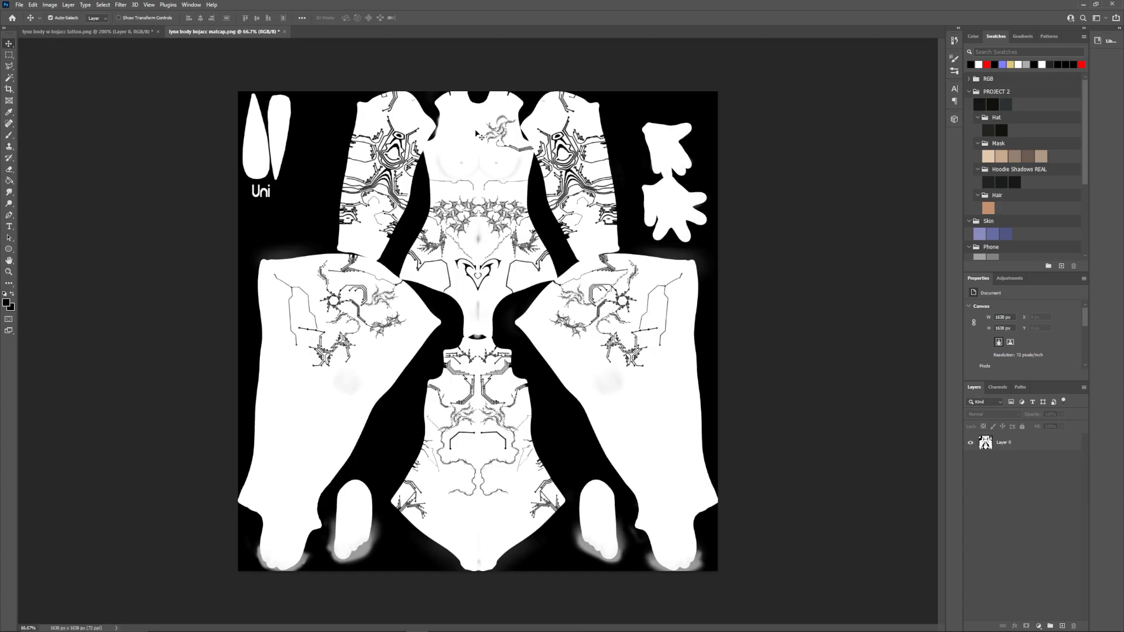
# Compare the pixel dimensions of the base layer in the matcap texture and the tattoo texture
pyautogui.click(1043, 448)
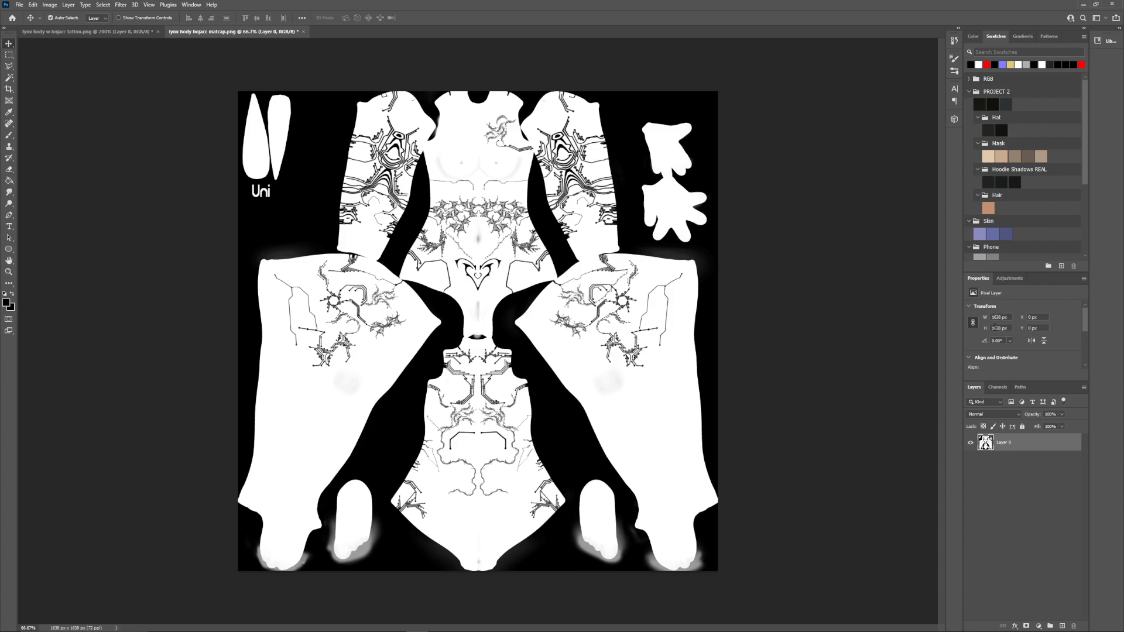
pyautogui.moveTo(1007, 329); pyautogui.dragTo(978, 320)
pyautogui.click(90, 31)
pyautogui.hotkey('ctrl', '-')
pyautogui.hotkey('ctrl', '-')
pyautogui.hotkey('ctrl', '-')
pyautogui.hotkey('ctrl', '-')
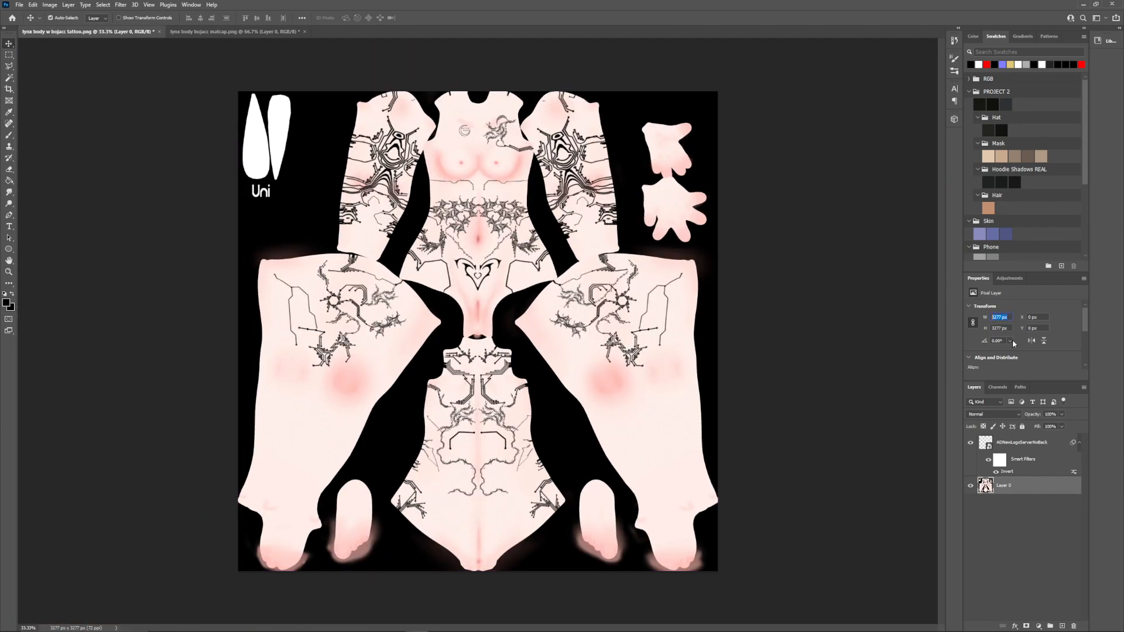
pyautogui.moveTo(1011, 330); pyautogui.dragTo(974, 335)
pyautogui.click(237, 31)
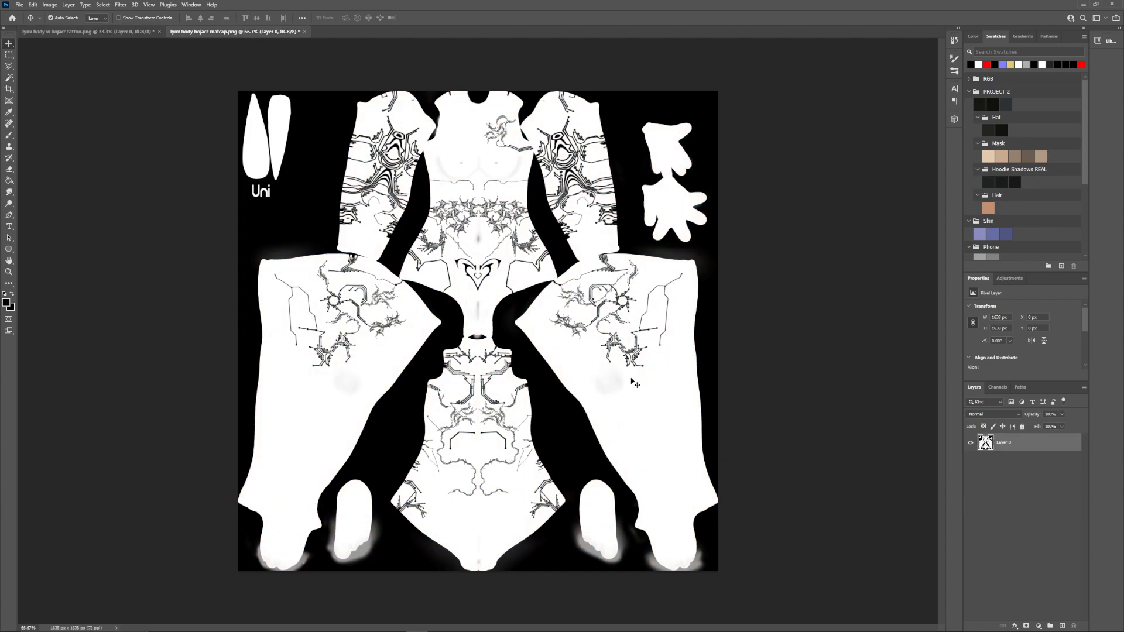
pyautogui.click(131, 31)
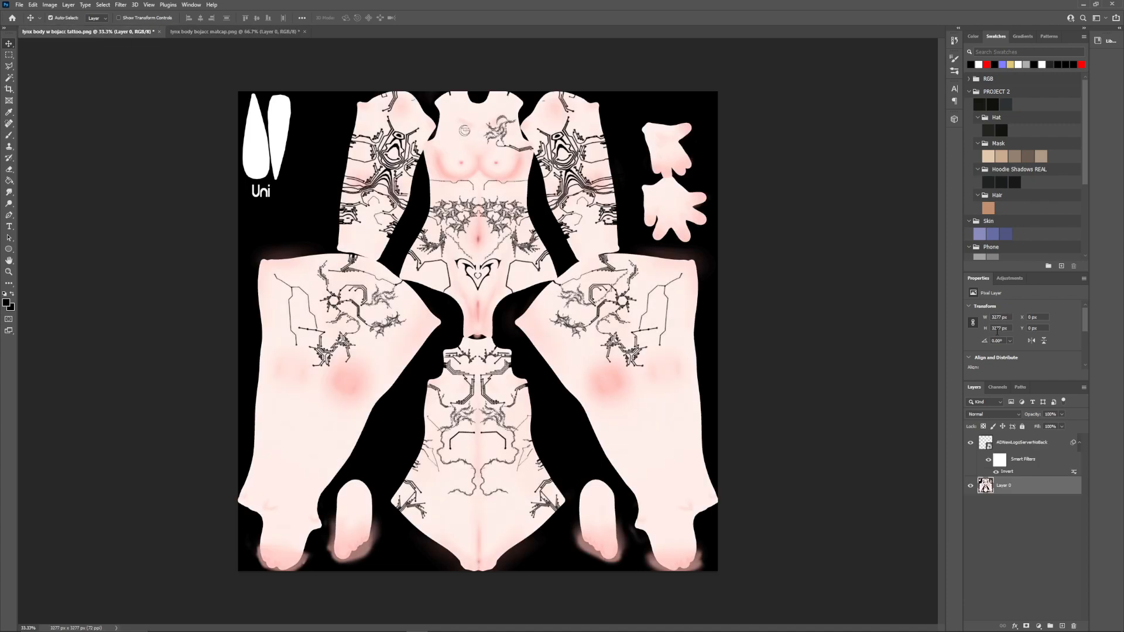
pyautogui.click(214, 32)
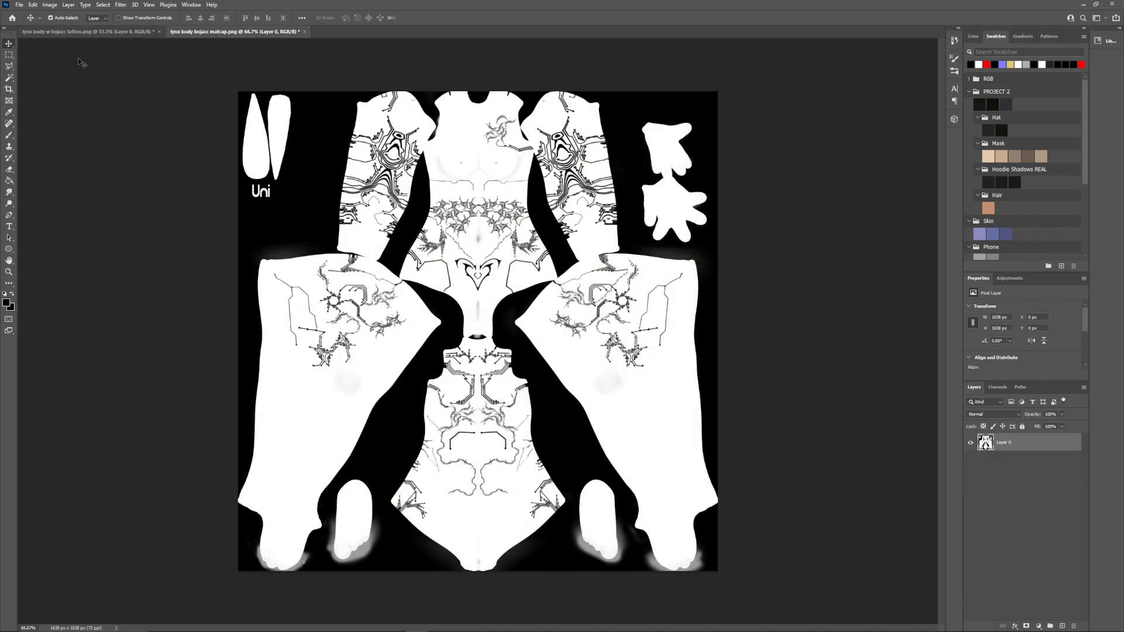
# Set the matcap texture's canvas size to 3277 by 3277 pixels
pyautogui.click(51, 4)
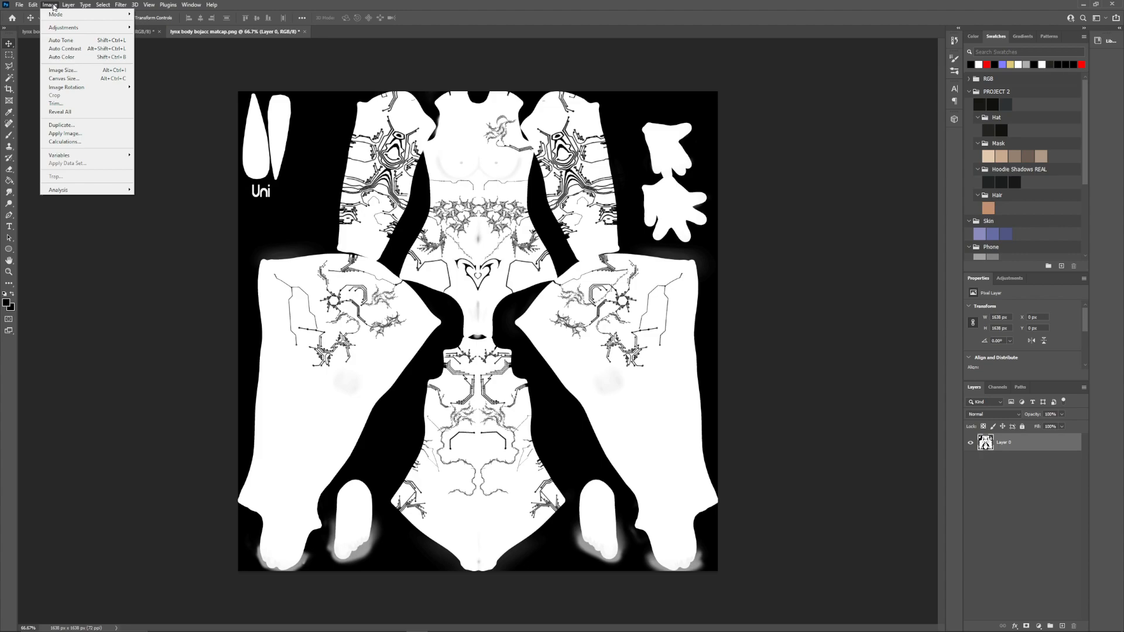
pyautogui.click(61, 79)
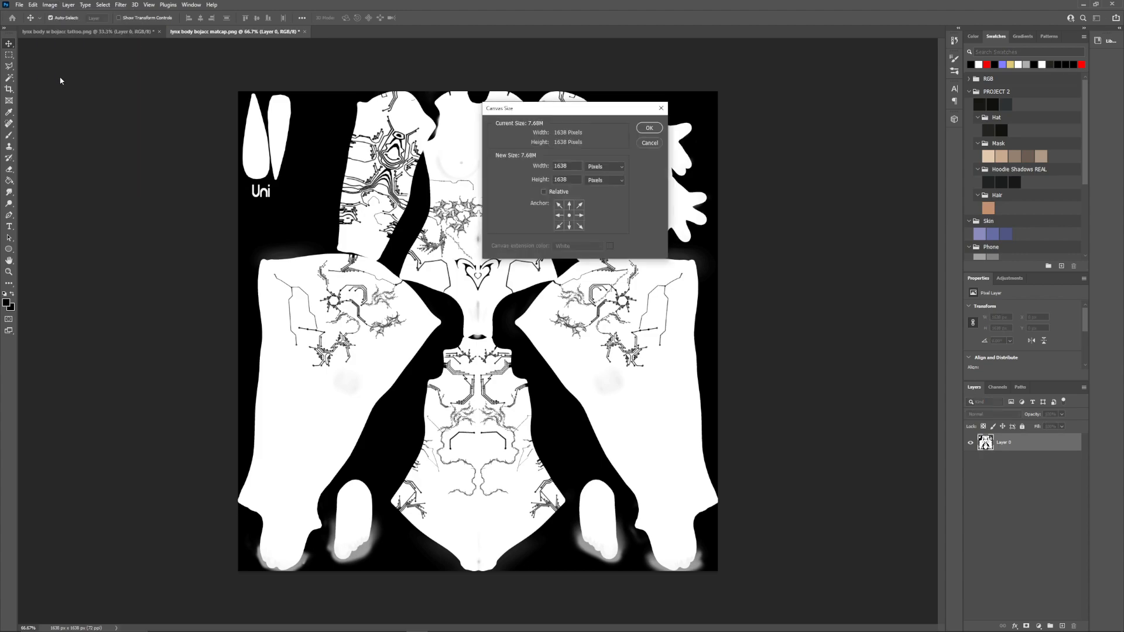
pyautogui.write('3277')
pyautogui.press('Tab')
pyautogui.write('3')
pyautogui.press('Return')
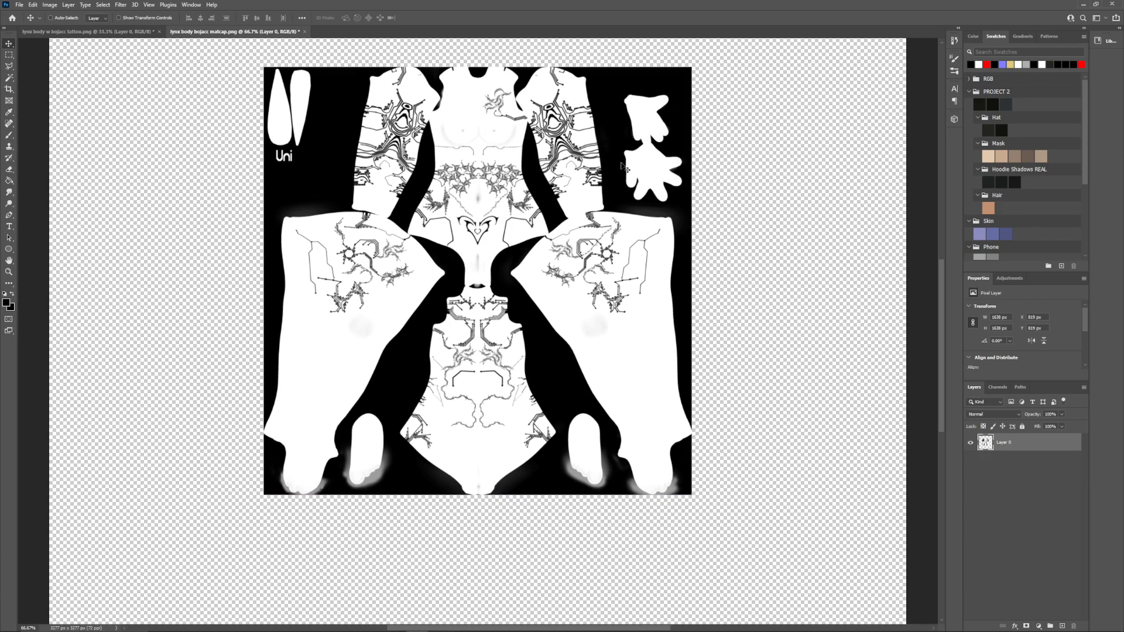
# Transform the matcap layer to fill the enlarged canvas from corner to corner, at 3277 by 3277 px
pyautogui.hotkey('ctrl', '-')
pyautogui.hotkey('ctrl', '-')
pyautogui.hotkey('ctrl', 't')
pyautogui.moveTo(482, 323); pyautogui.dragTo(362, 202)
pyautogui.moveTo(478, 334); pyautogui.dragTo(718, 571)
pyautogui.press('Return')
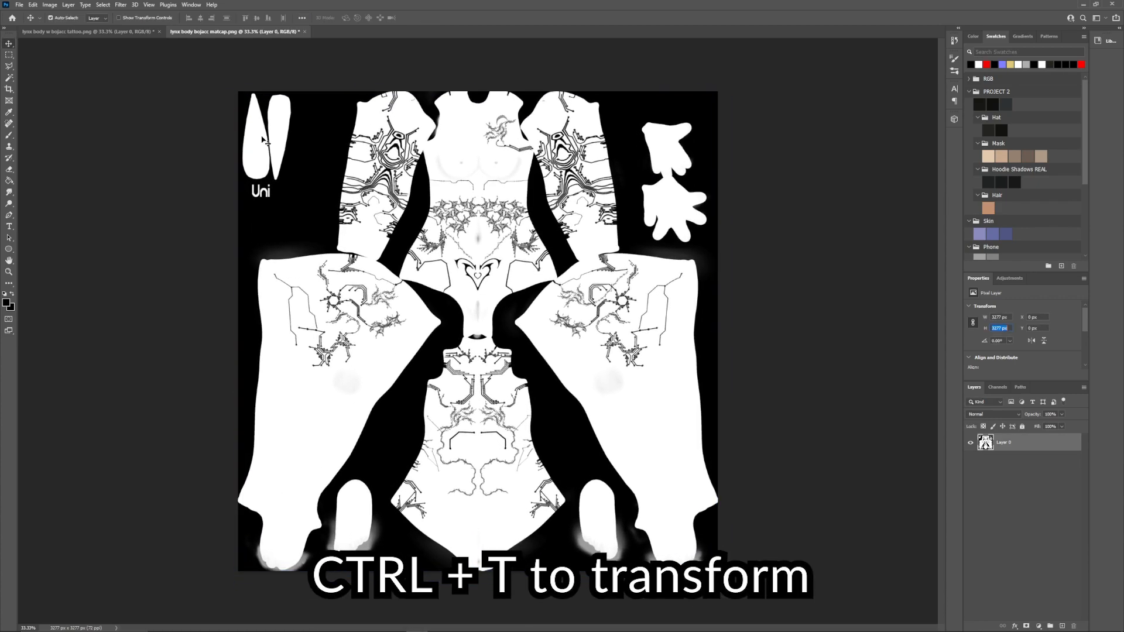
# Copy the ADNewLogoServerNoBack logo layer from the tattoo texture into the matcap texture
pyautogui.click(98, 32)
pyautogui.click(1025, 442)
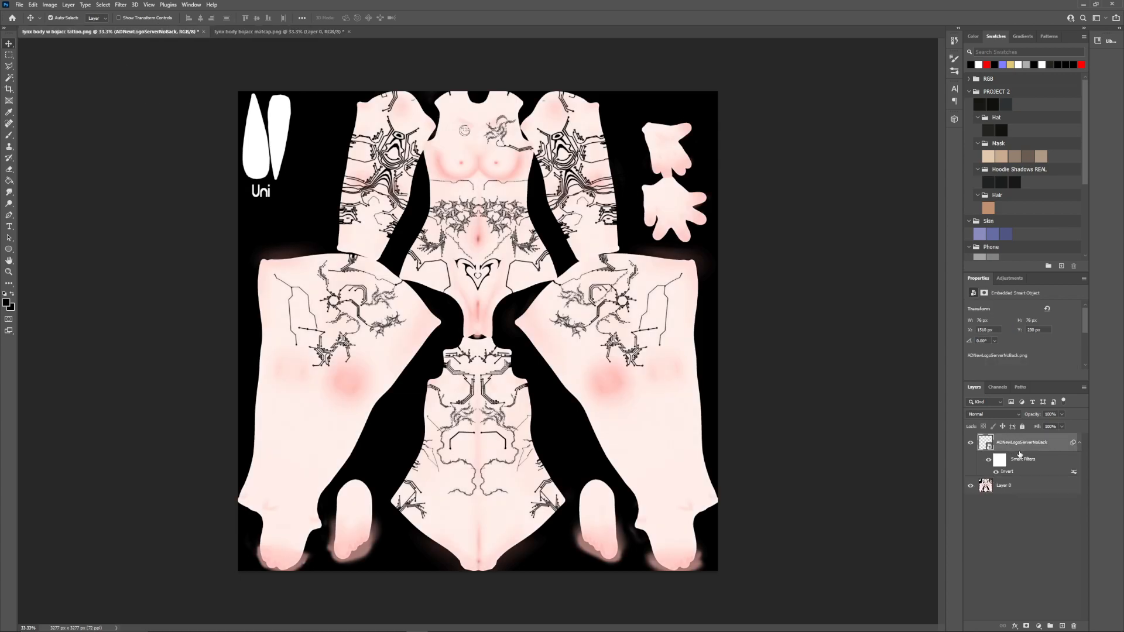
pyautogui.moveTo(985, 444); pyautogui.dragTo(470, 155)
pyautogui.press('z')
# Set the logo's X position to 1420 px in both textures and match its Y position in the matcap texture to the tattoo texture
pyautogui.click(94, 32)
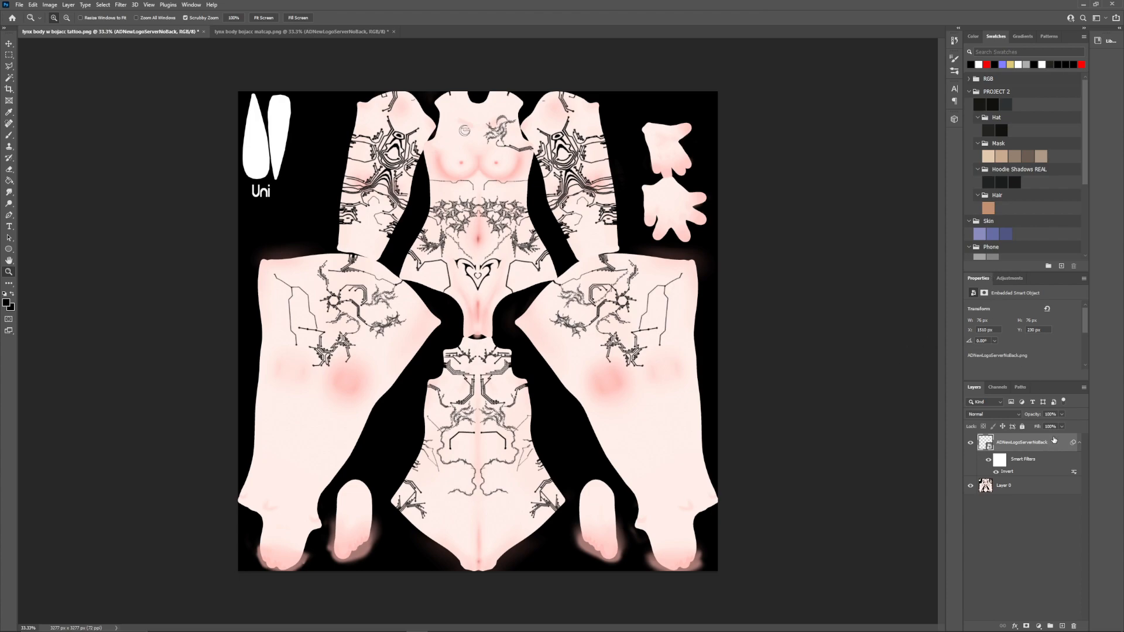
pyautogui.moveTo(990, 330); pyautogui.dragTo(972, 331)
pyautogui.hotkey('ctrl', 'Tab')
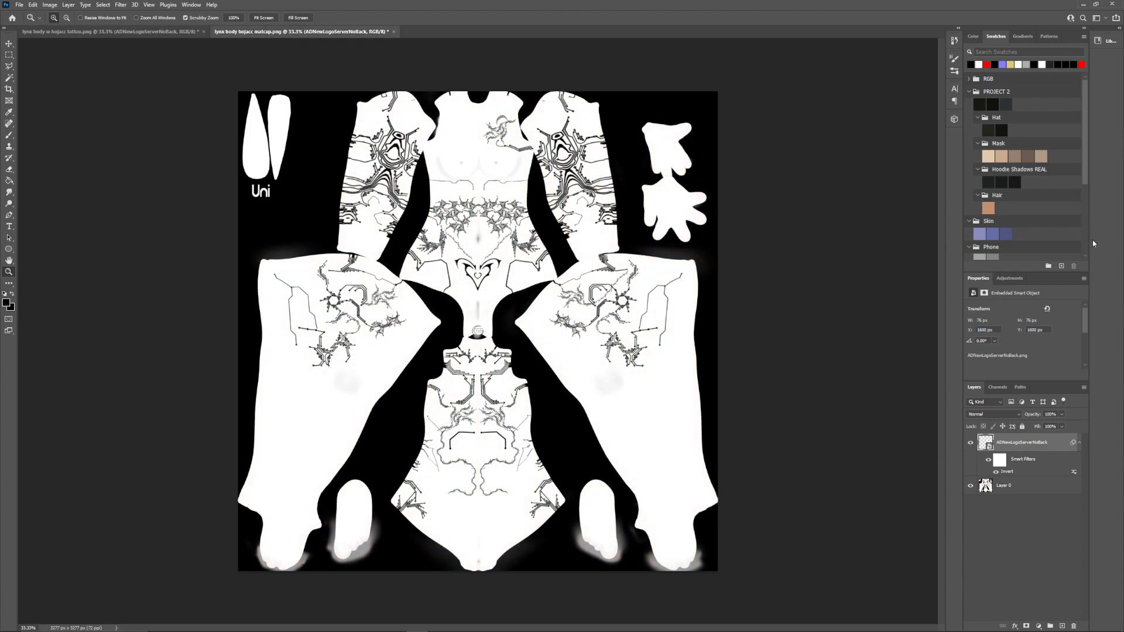
pyautogui.moveTo(994, 329); pyautogui.dragTo(945, 334)
pyautogui.click(167, 32)
pyautogui.moveTo(1043, 330); pyautogui.dragTo(998, 330)
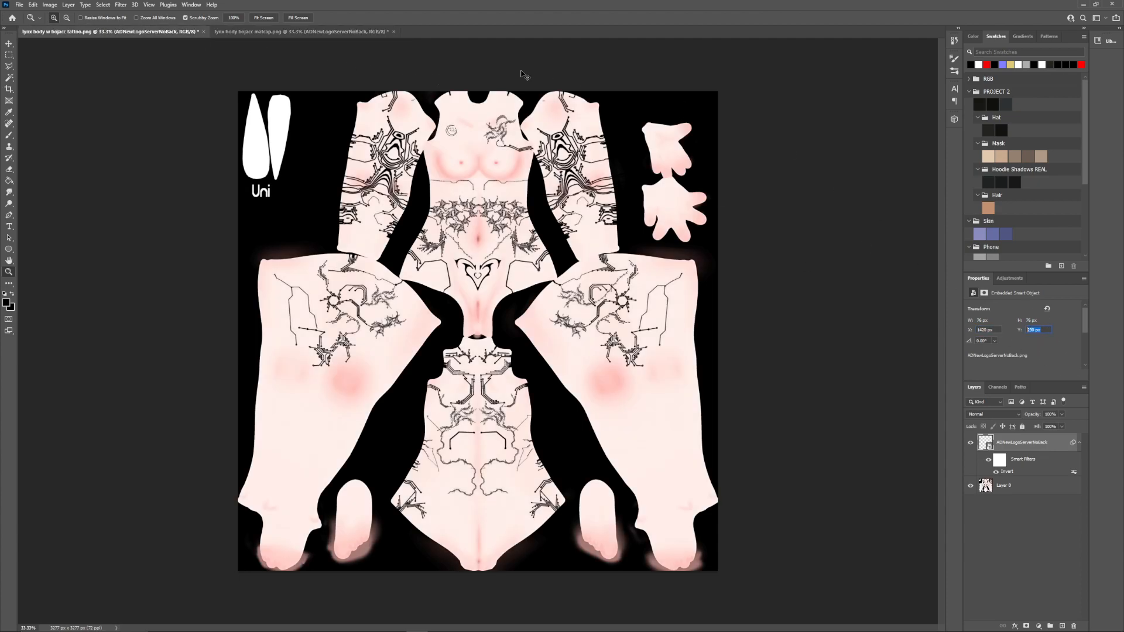
pyautogui.click(275, 33)
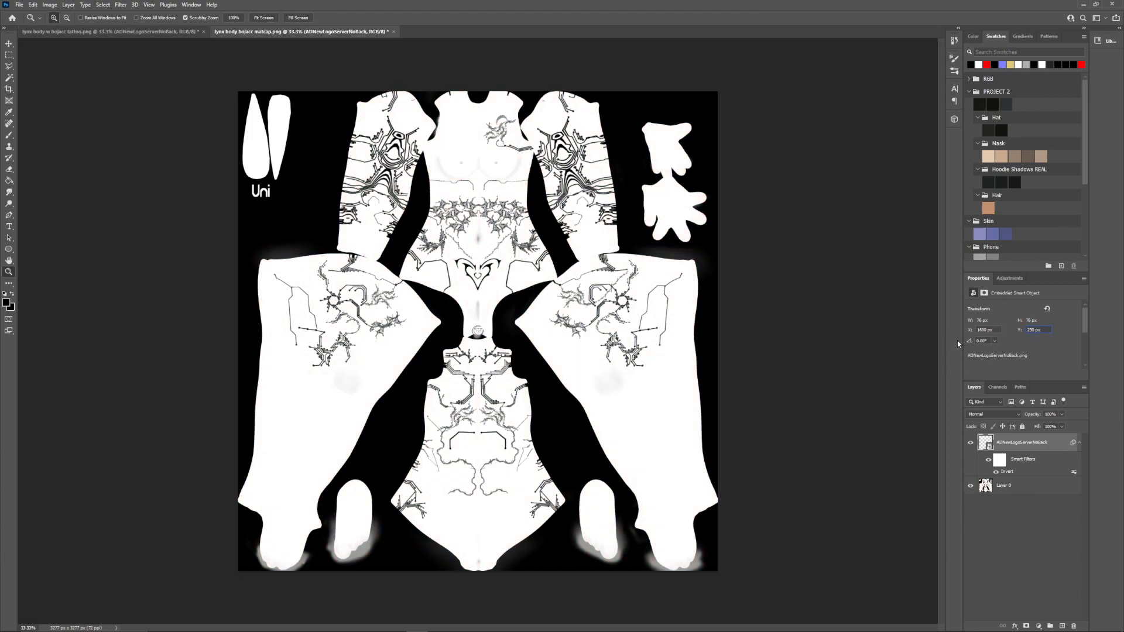
pyautogui.press('Return')
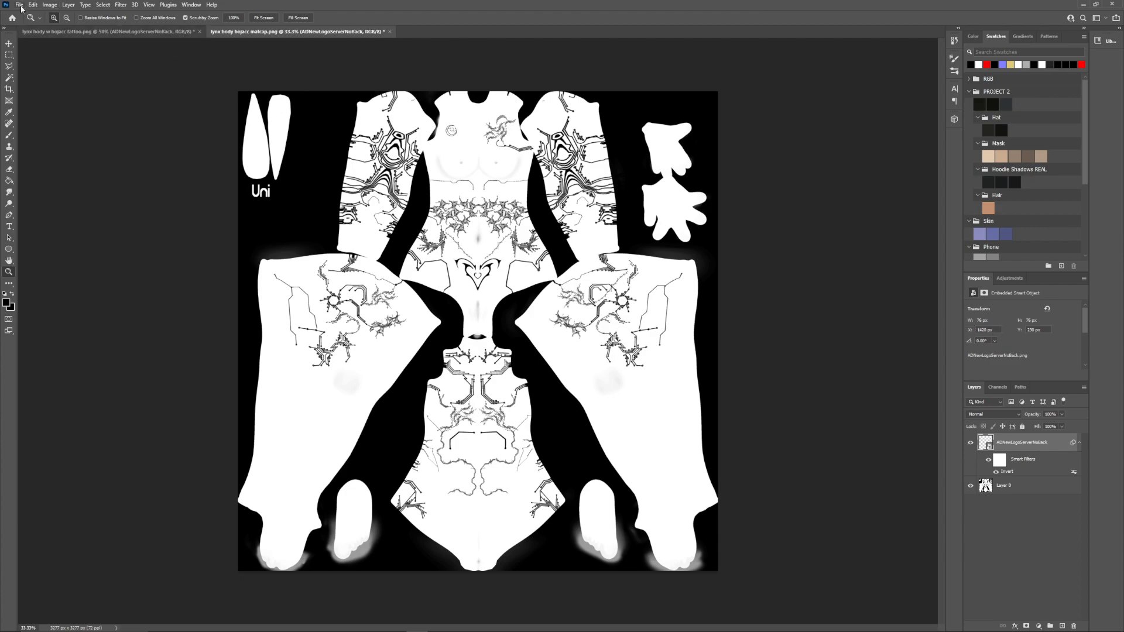
# Save the matcap texture as a PNG over lynx body bojacc matcap.png, using the large file size option
pyautogui.click(20, 5)
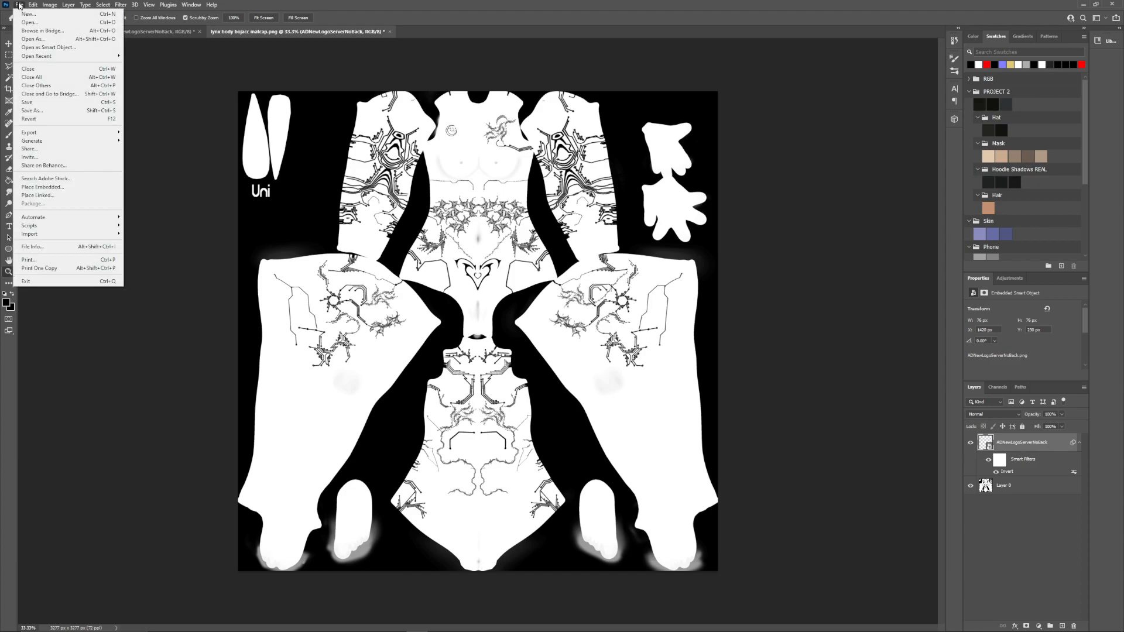
pyautogui.click(51, 110)
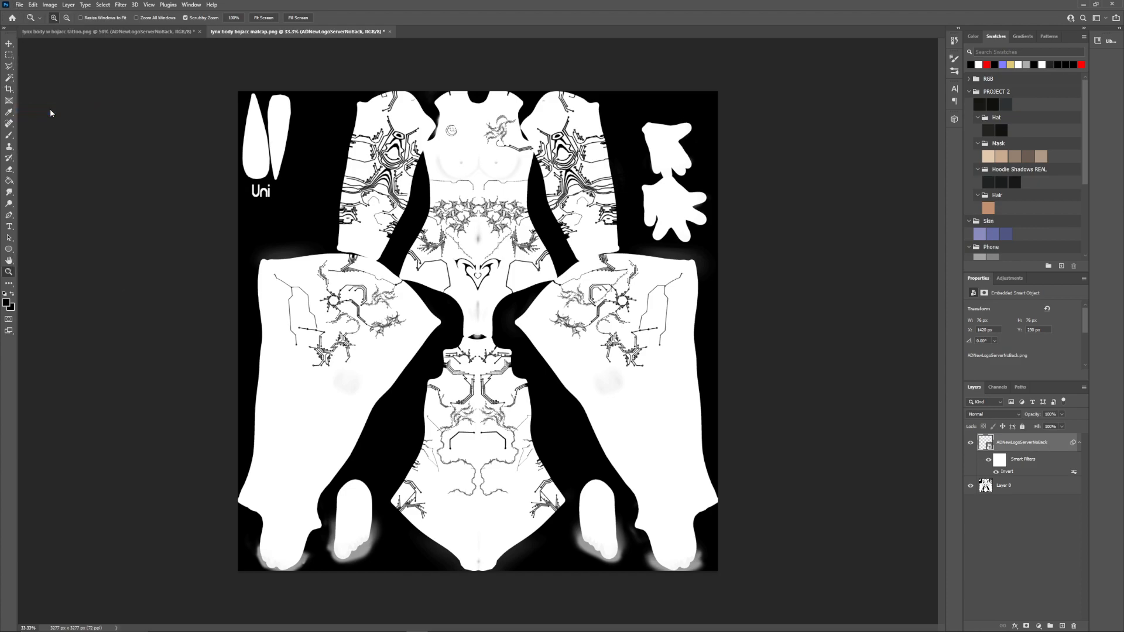
pyautogui.click(343, 238)
pyautogui.click(205, 339)
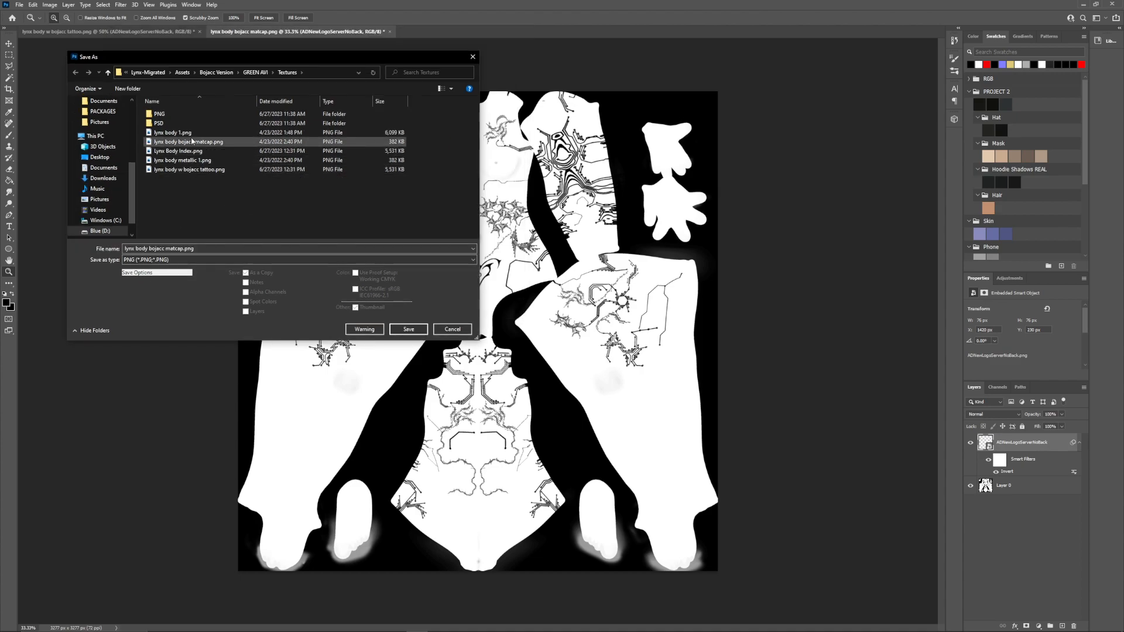
pyautogui.click(193, 143)
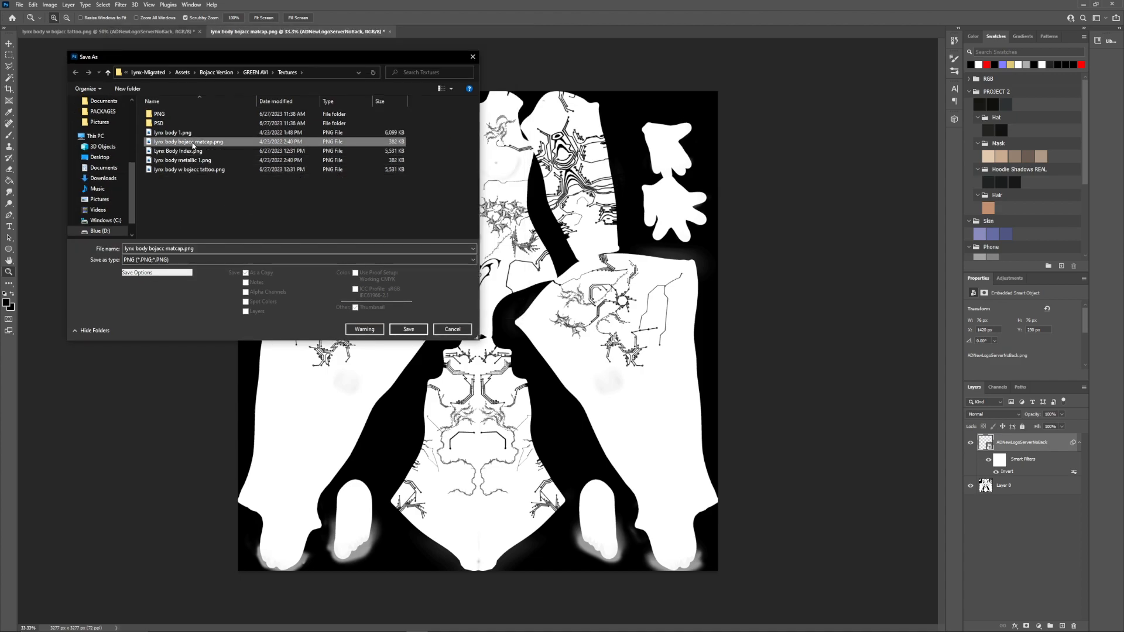
pyautogui.click(409, 329)
pyautogui.click(583, 321)
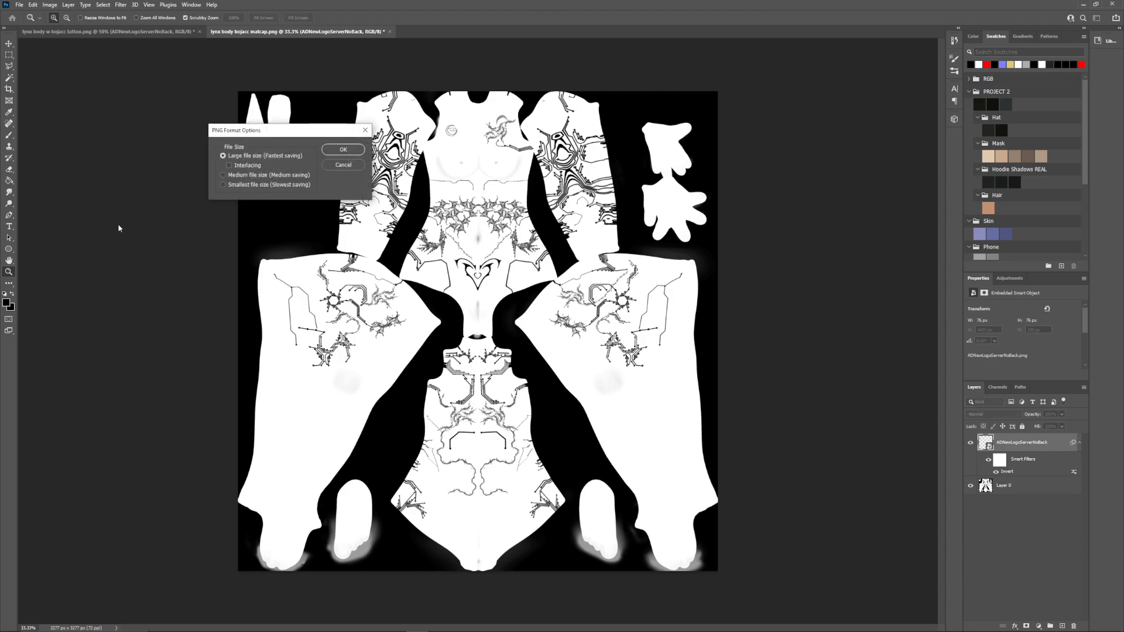
pyautogui.press('Return')
# Switch to Unity and assign lynx body bojacc matcap.png to the body material's matcap Mask, Spec Map and Spec Mask
pyautogui.click(391, 626)
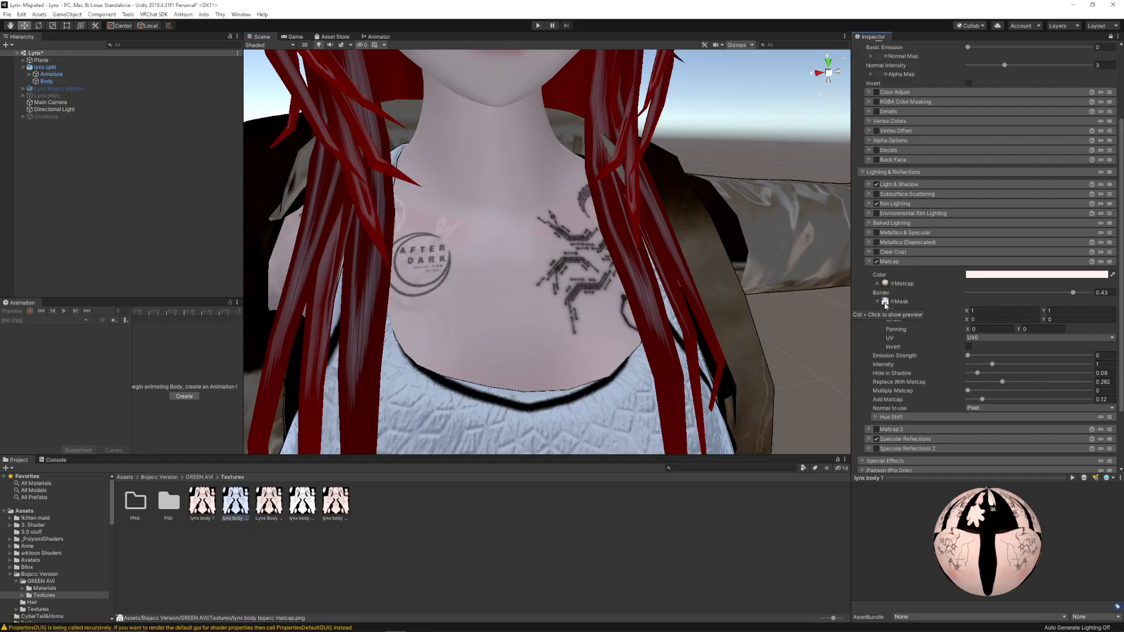
pyautogui.scroll(-3, 945, 337)
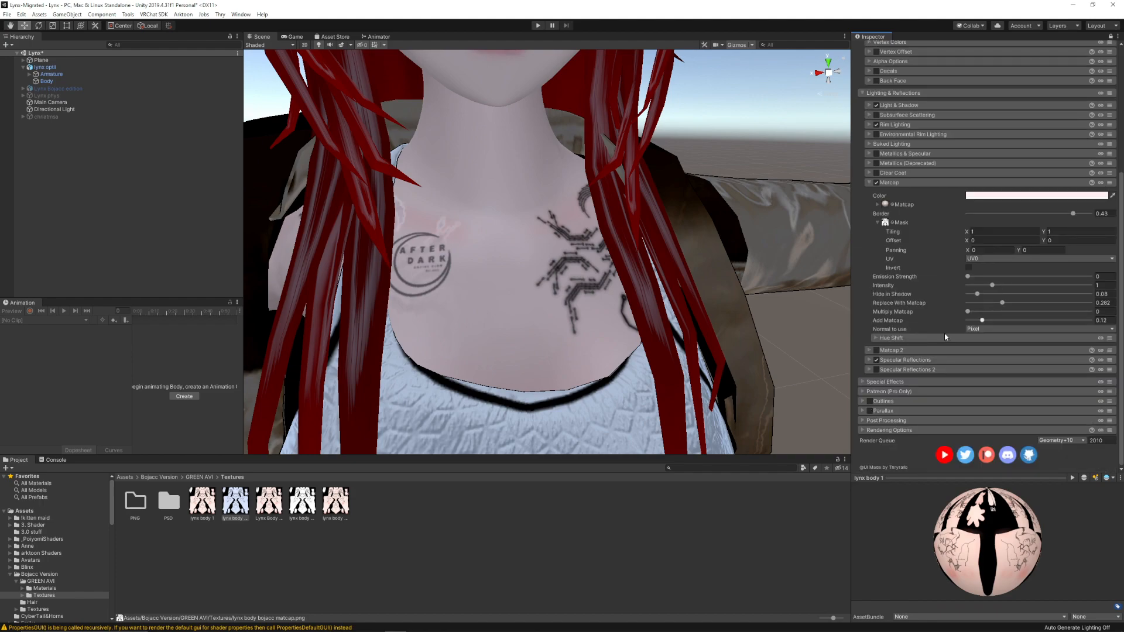
pyautogui.click(869, 359)
pyautogui.scroll(-3, 891, 367)
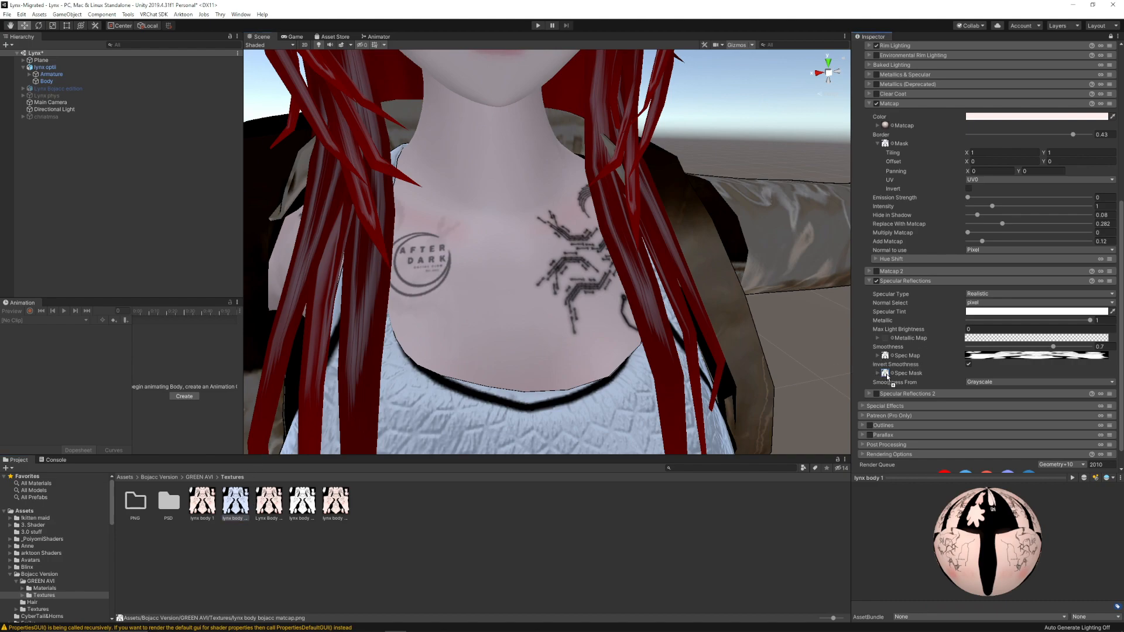
pyautogui.scroll(-1, 995, 339)
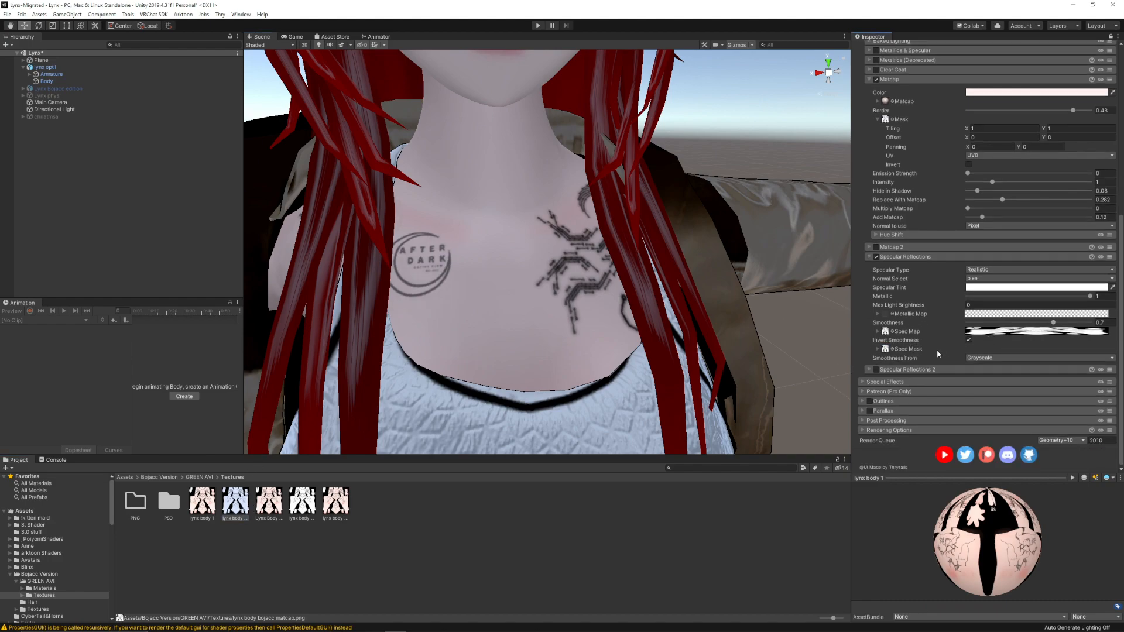
pyautogui.click(869, 257)
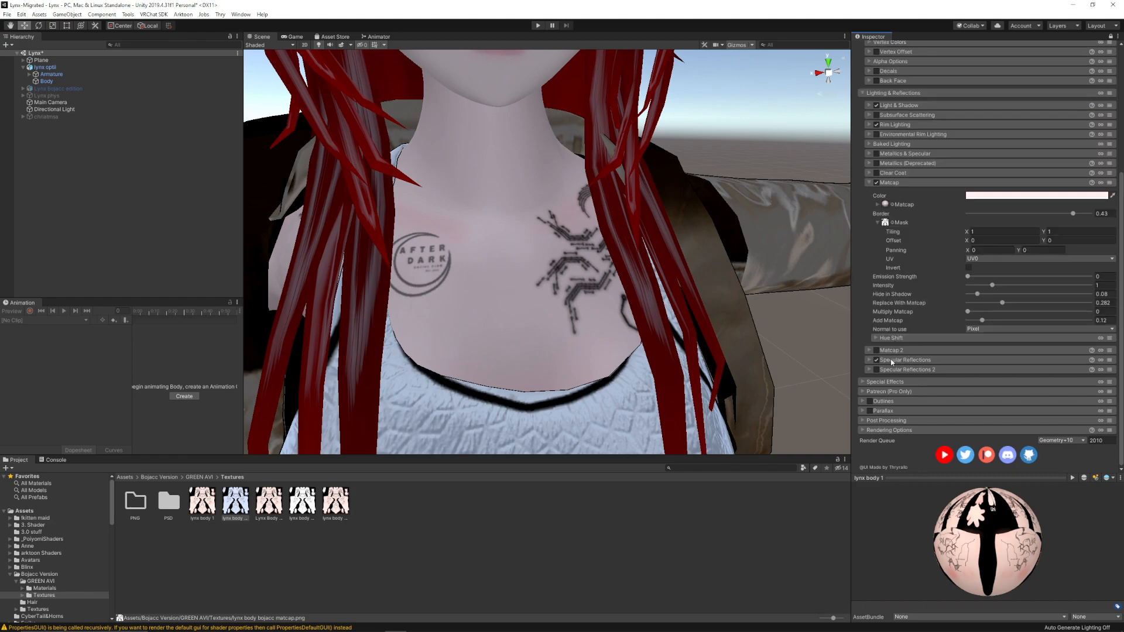
pyautogui.click(866, 384)
pyautogui.scroll(-8, 923, 387)
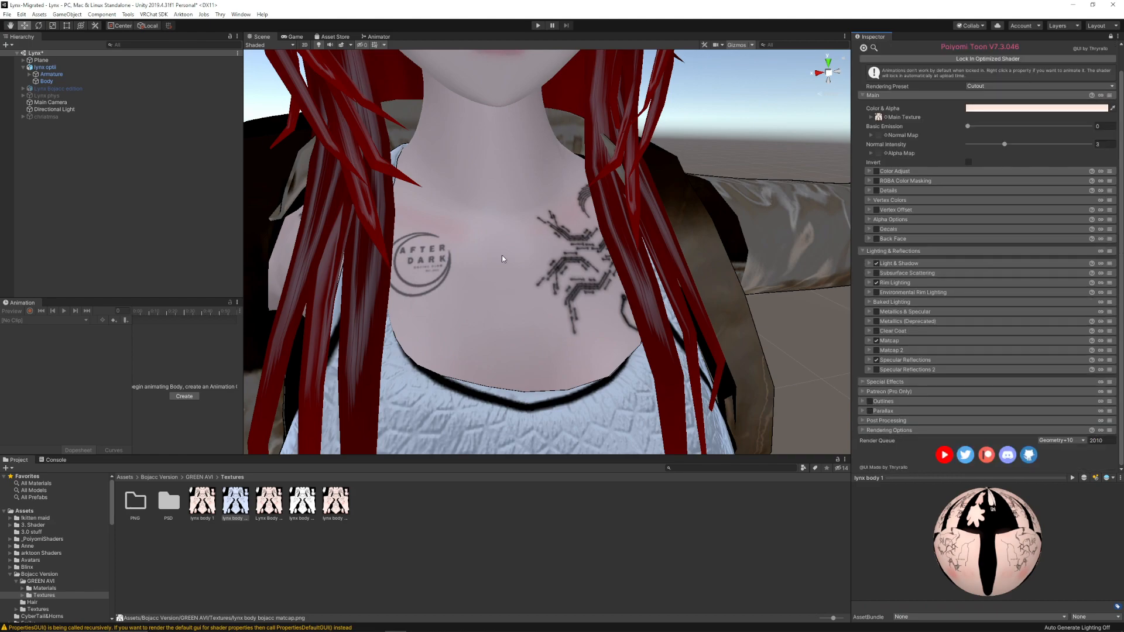
# Examine the new chest logo on the avatar in the Unity scene and in VRChat, both close up and from a distance
pyautogui.scroll(-5, 502, 258)
pyautogui.moveTo(683, 291)
pyautogui.keyDown('alt'); pyautogui.mouseDown()
pyautogui.moveTo(680, 274)
pyautogui.moveTo(701, 280)
pyautogui.mouseUp(); pyautogui.keyUp('alt')
pyautogui.scroll(-5, 547, 290)
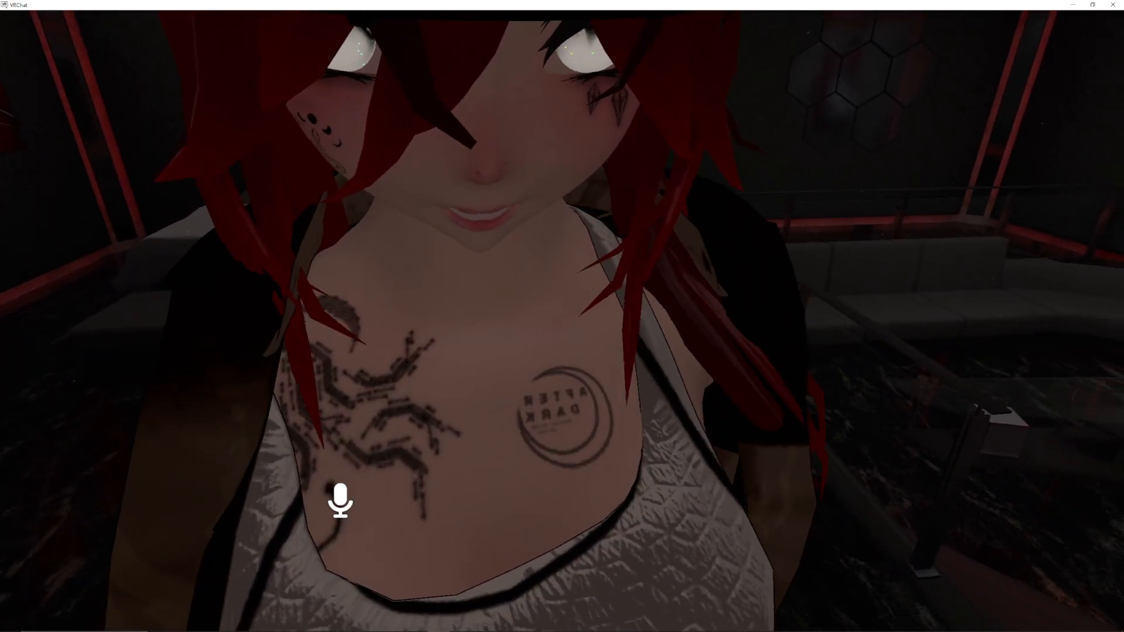
pyautogui.press('s')
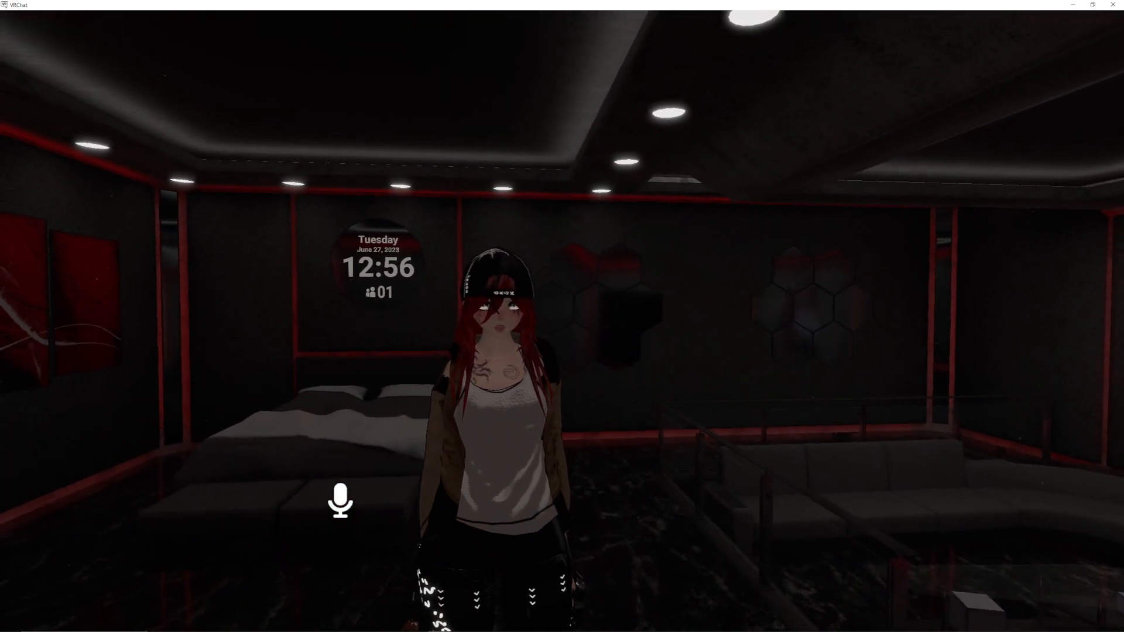